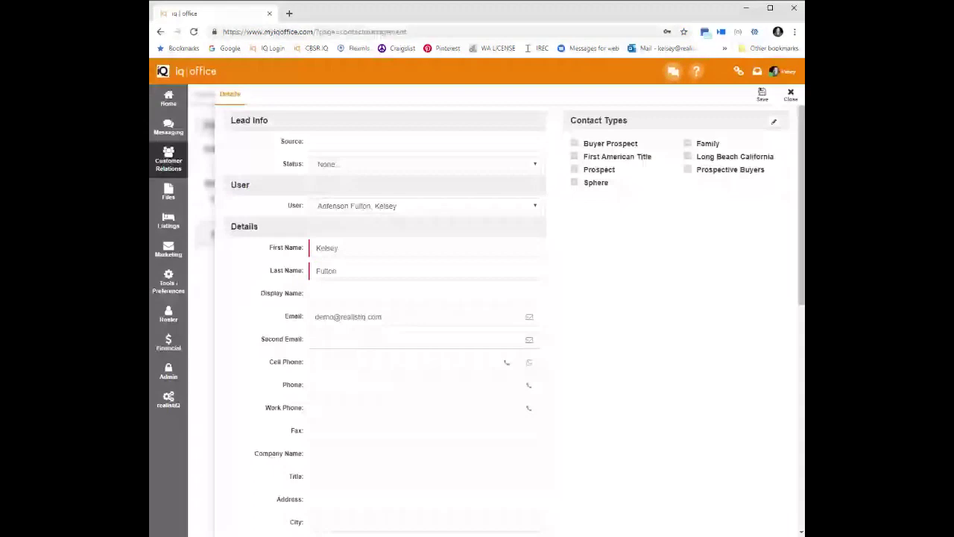
Give the contact an Active portal login with a user ID and confirmed password, CC User set to No
{"action": "scroll", "coordinate": [385, 313], "scroll_direction": "down", "scroll_amount": 10}
{"action": "left_click", "coordinate": [328, 234]}
{"action": "key", "text": "Tab"}
{"action": "type", "text": "********"}
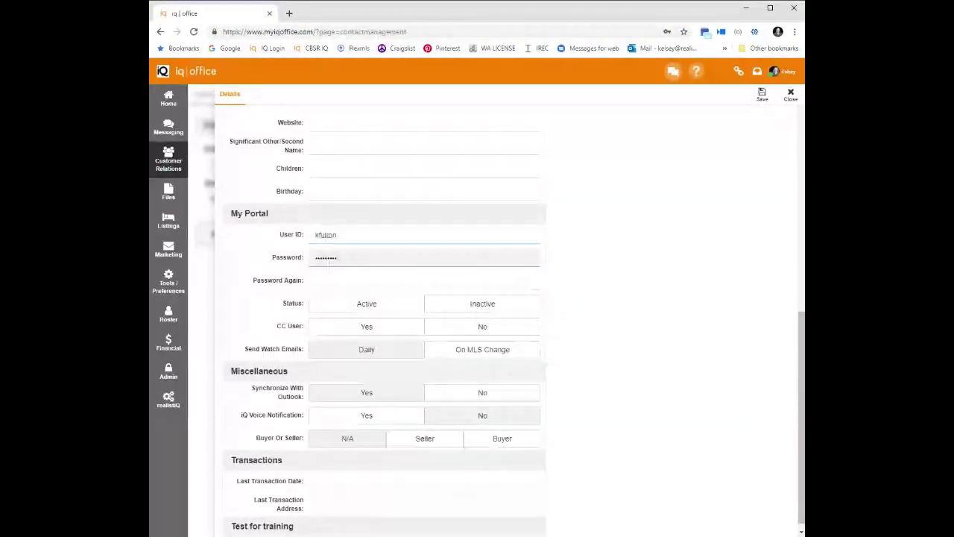
{"action": "key", "text": "shift+Tab"}
{"action": "key", "text": "Tab"}
{"action": "type", "text": "********"}
{"action": "key", "text": "Tab"}
{"action": "type", "text": "********"}
{"action": "left_click", "coordinate": [415, 304]}
{"action": "left_click", "coordinate": [483, 328]}
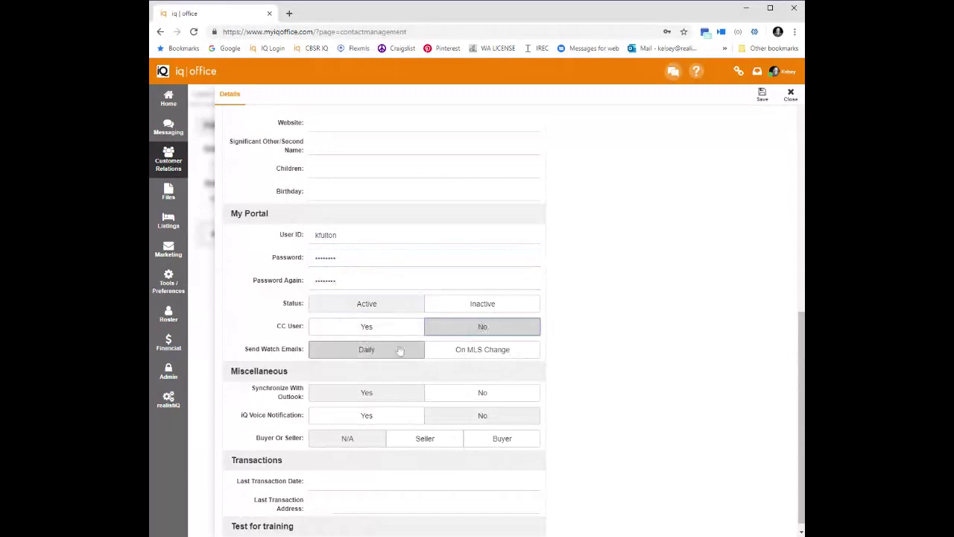
Save the new contact record and review its add and last-update dates
{"action": "left_click", "coordinate": [769, 105]}
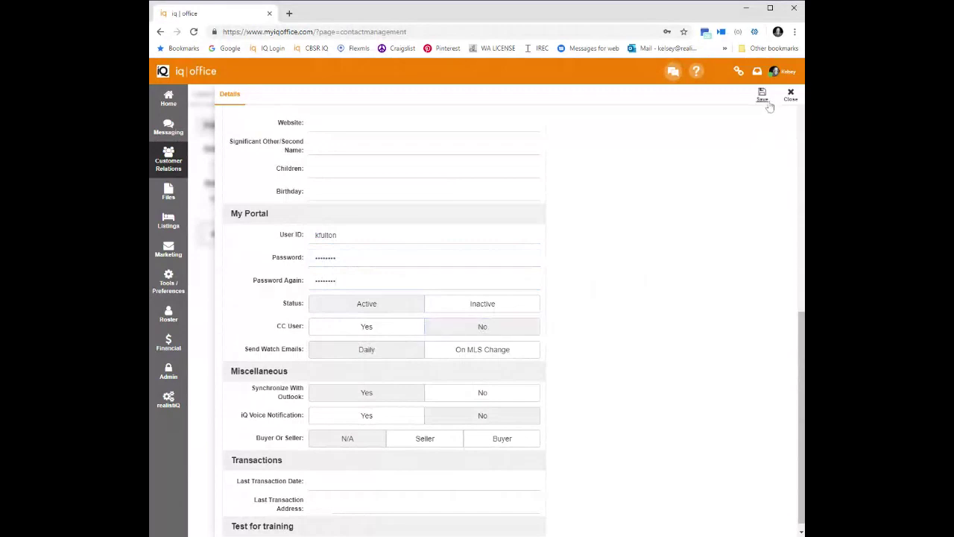
{"action": "left_click", "coordinate": [760, 97]}
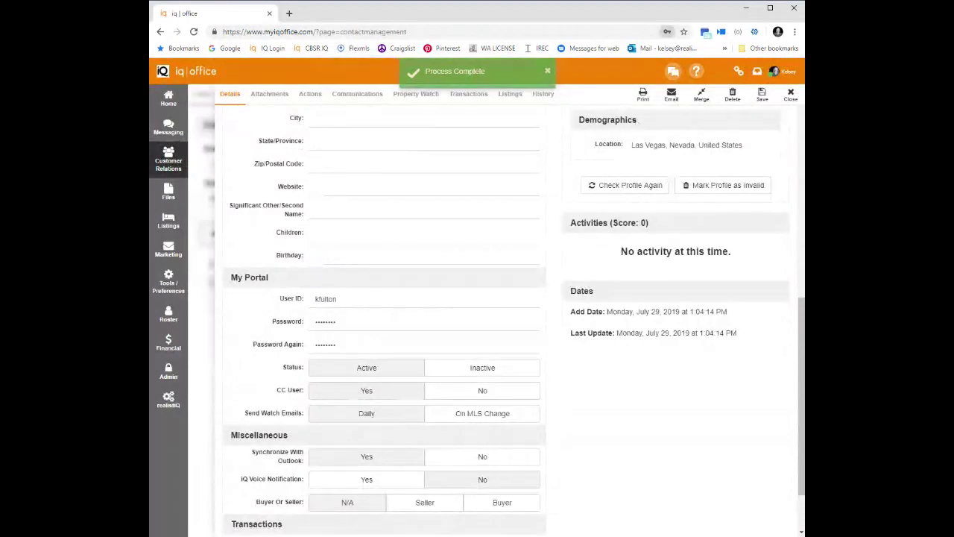
{"action": "scroll", "coordinate": [365, 284], "scroll_direction": "up", "scroll_amount": 3}
{"action": "scroll", "coordinate": [361, 278], "scroll_direction": "up", "scroll_amount": 3}
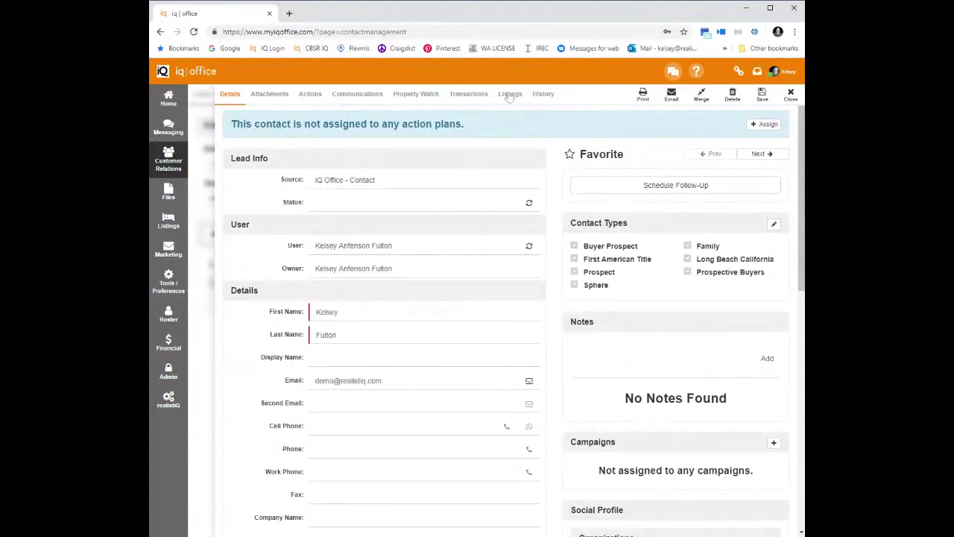
Attach the $250,000 active listing 201912531 to the contact, then return to Leads + Contacts
{"action": "left_click", "coordinate": [510, 96]}
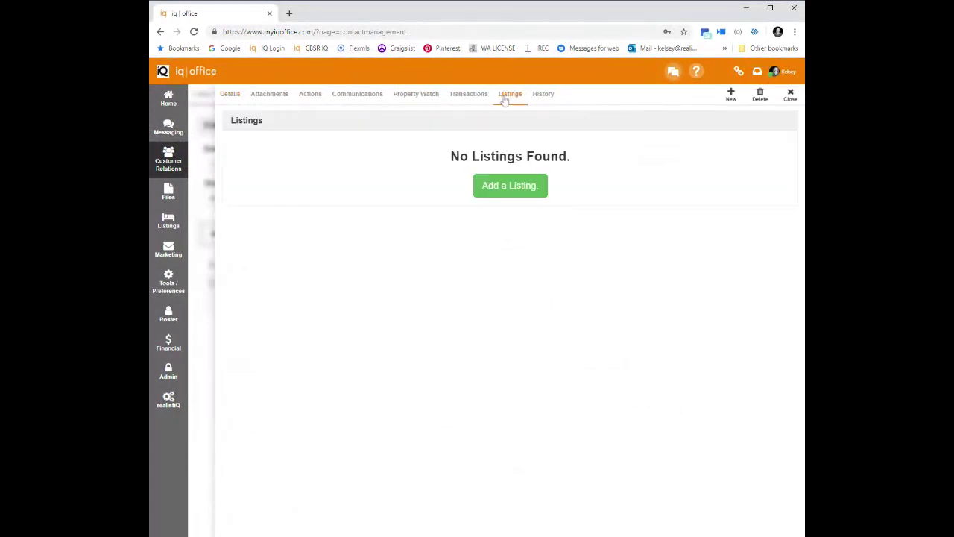
{"action": "left_click", "coordinate": [501, 195]}
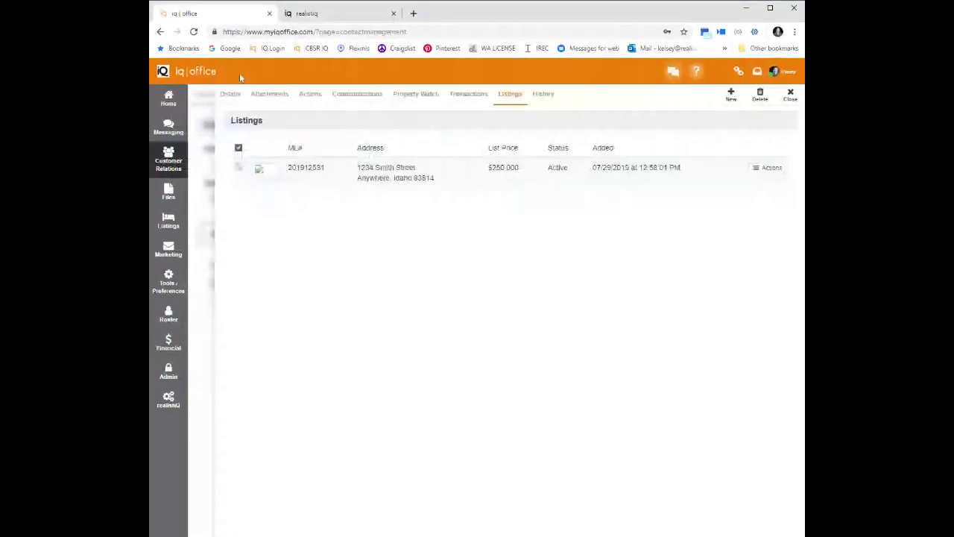
{"action": "left_click", "coordinate": [230, 94]}
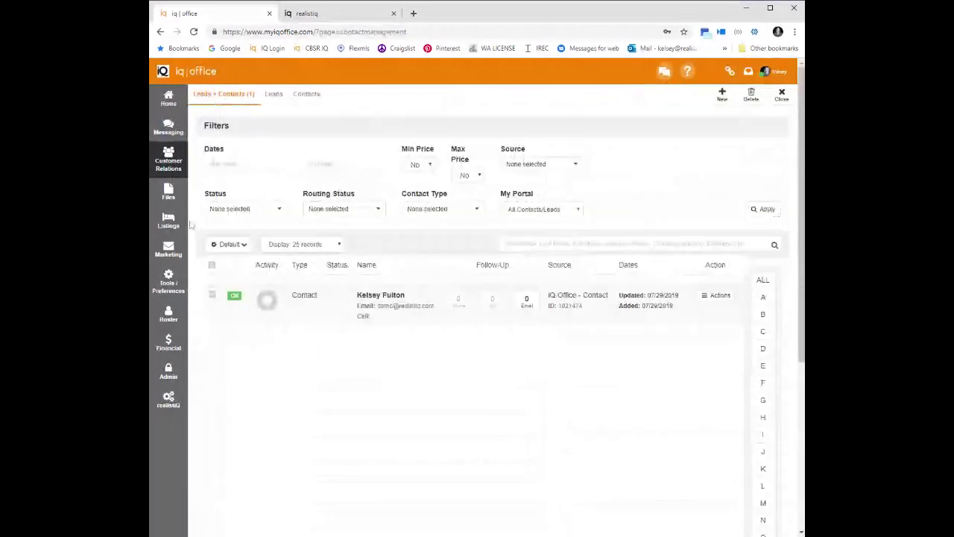
Bring up the Listings options from the sidebar
{"action": "left_click", "coordinate": [169, 224]}
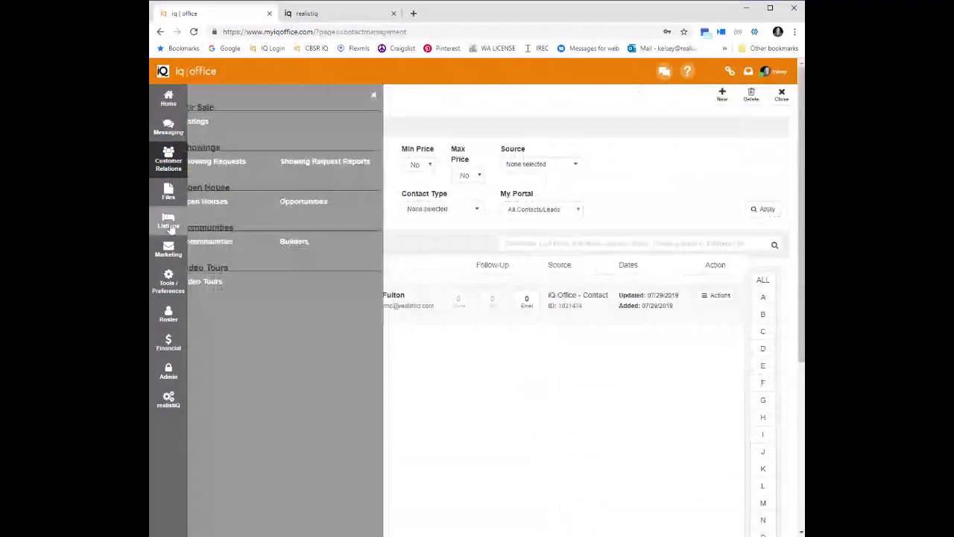
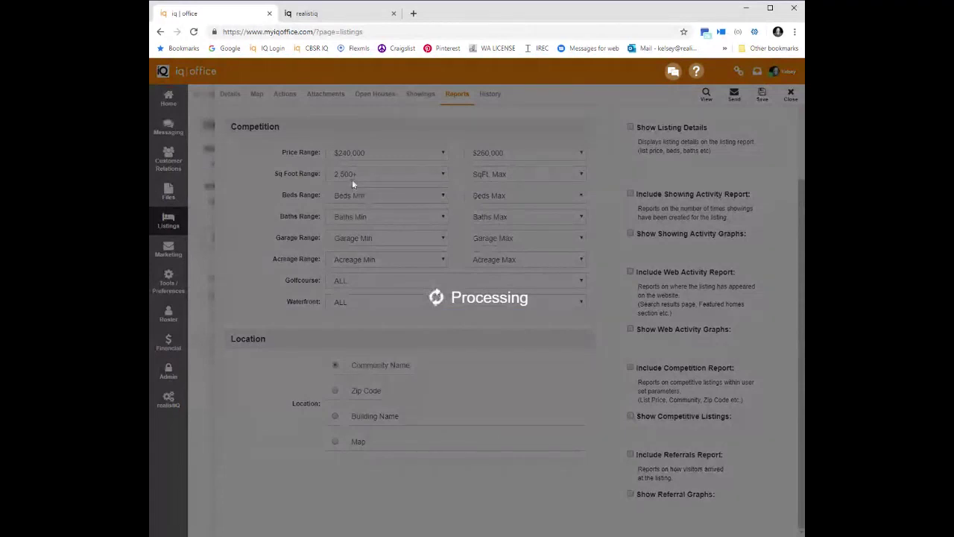
Reload the Reports page so the price and square-footage competition ranges return to their defaults
{"action": "left_click", "coordinate": [194, 31]}
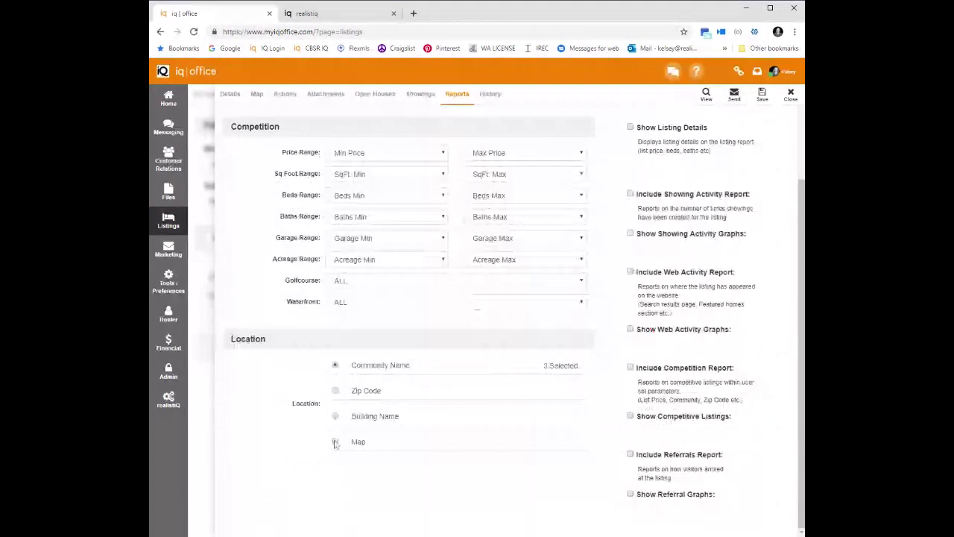
Switch the report location from Map to Building Name and bring up the building list
{"action": "left_click", "coordinate": [335, 443]}
{"action": "scroll", "coordinate": [277, 434], "scroll_direction": "down", "scroll_amount": 1}
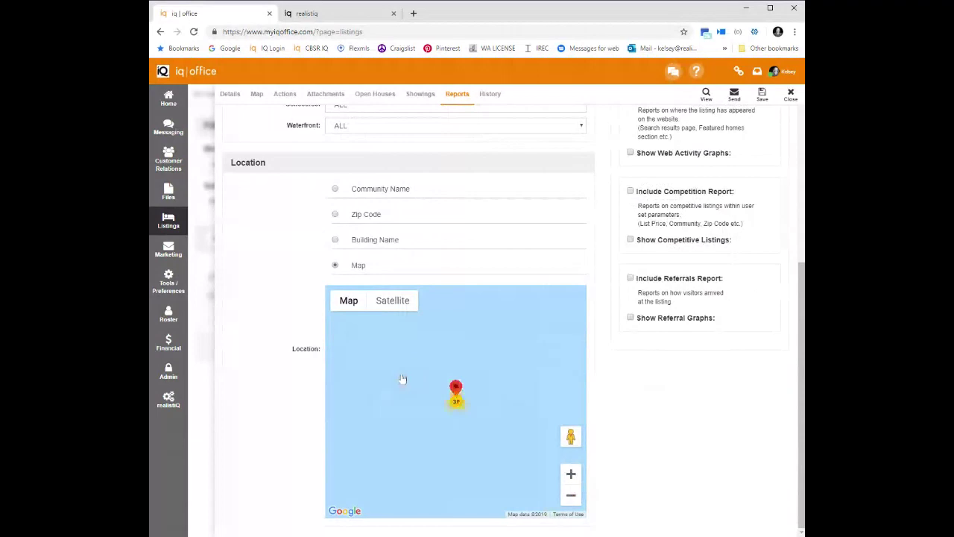
{"action": "left_click", "coordinate": [336, 240]}
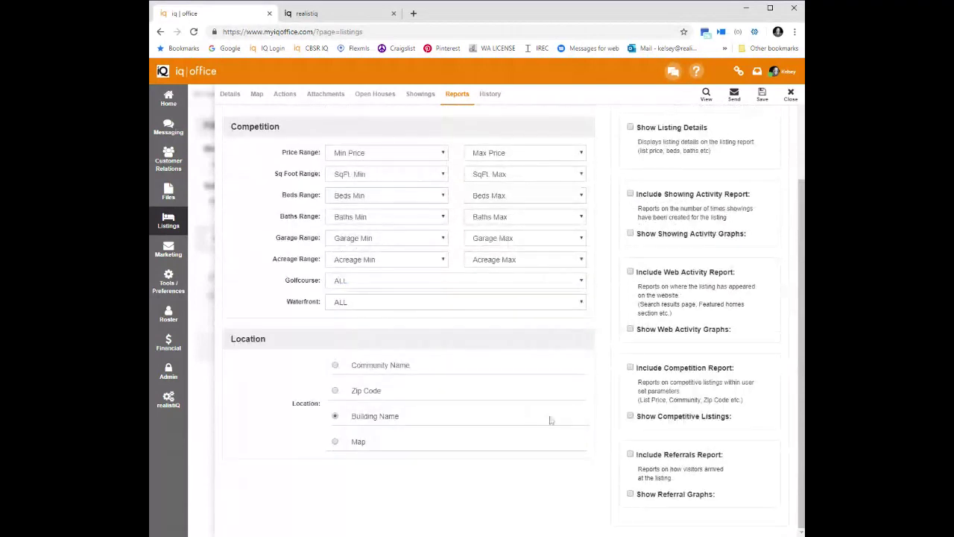
{"action": "left_click", "coordinate": [580, 422]}
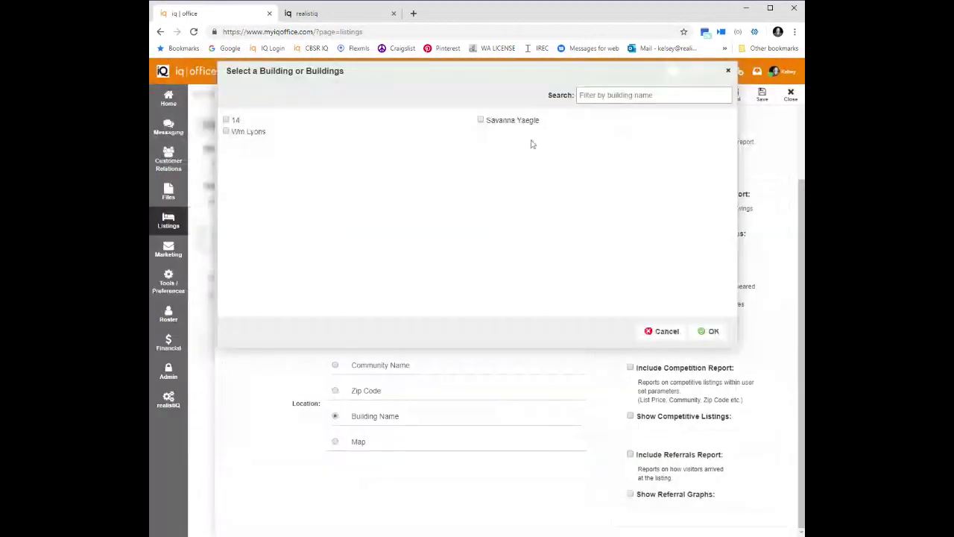
Pick one building in the Select a Building dialog so the location shows 1 Selected
{"action": "left_click", "coordinate": [226, 132]}
{"action": "left_click", "coordinate": [713, 331]}
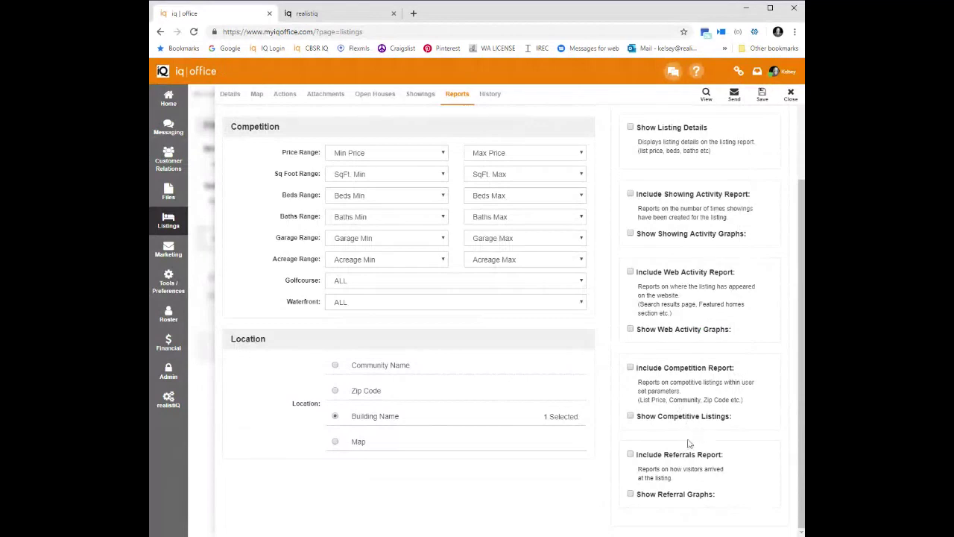
{"action": "scroll", "coordinate": [689, 442], "scroll_direction": "up", "scroll_amount": 2}
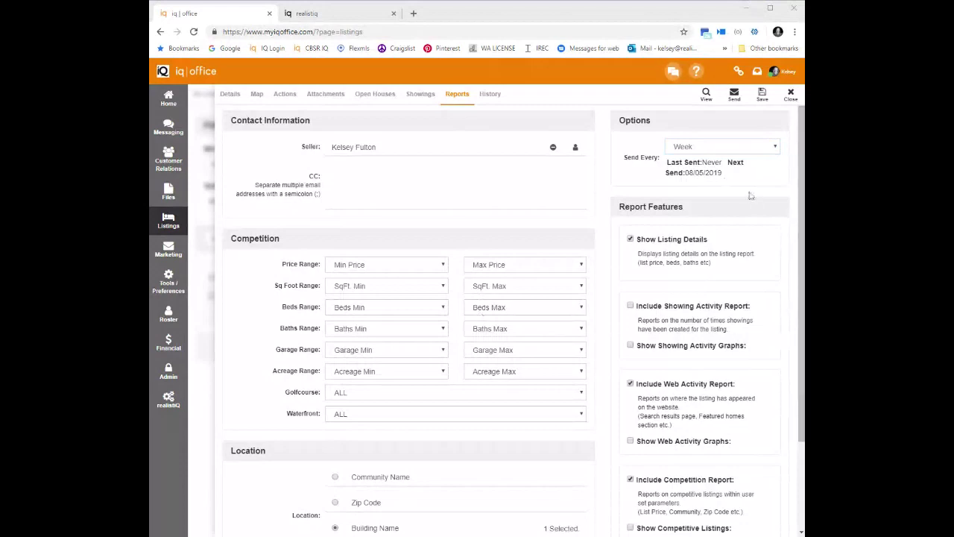
Preview the listing report, then go to the Listings > Listings page
{"action": "left_click", "coordinate": [705, 94]}
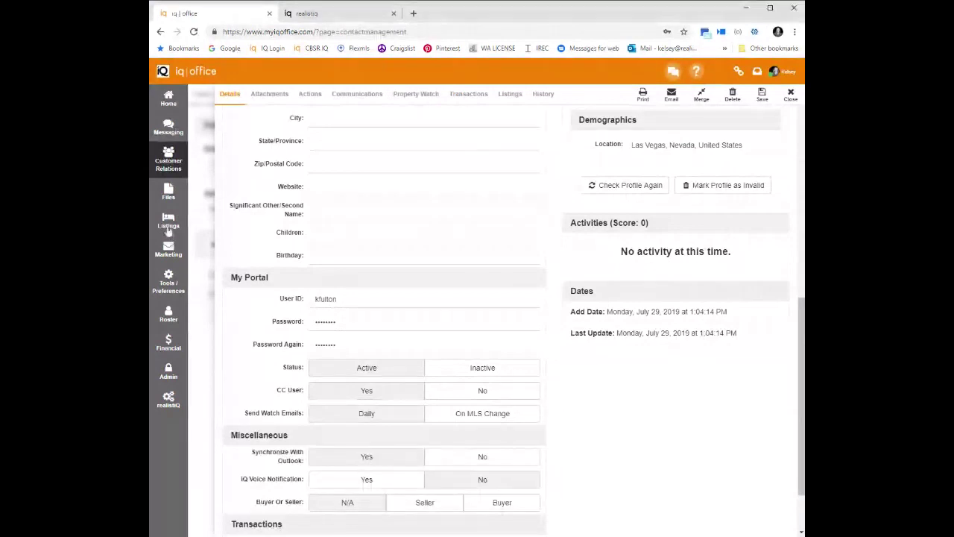
{"action": "left_click", "coordinate": [169, 220]}
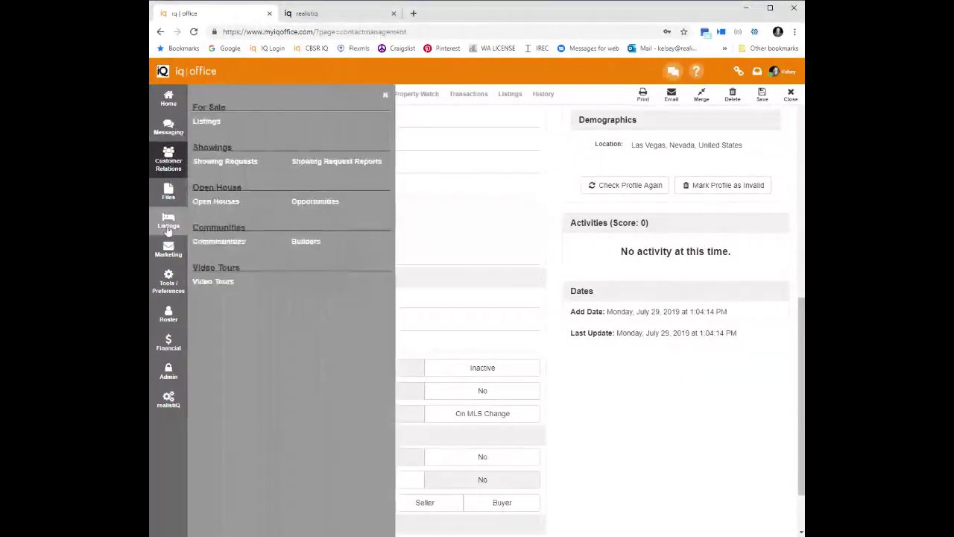
{"action": "left_click", "coordinate": [207, 122]}
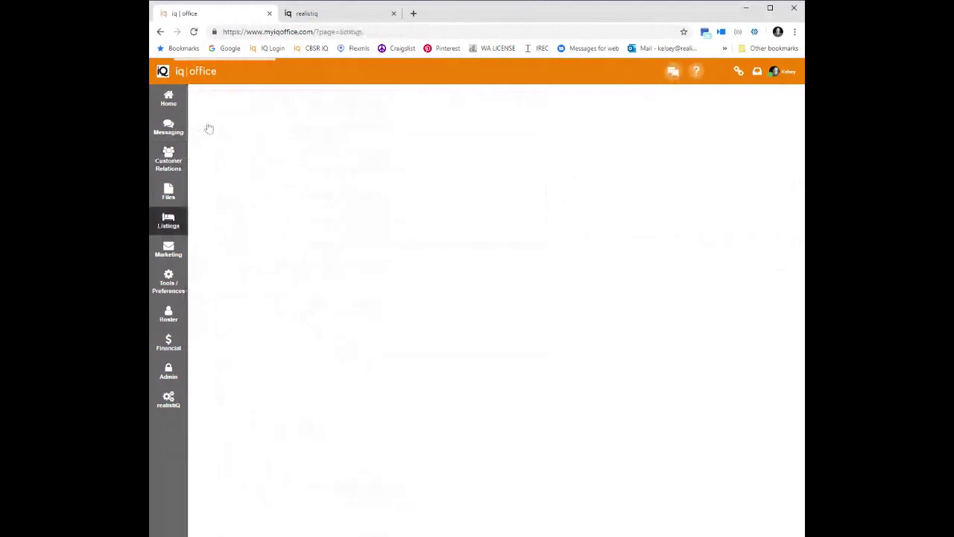
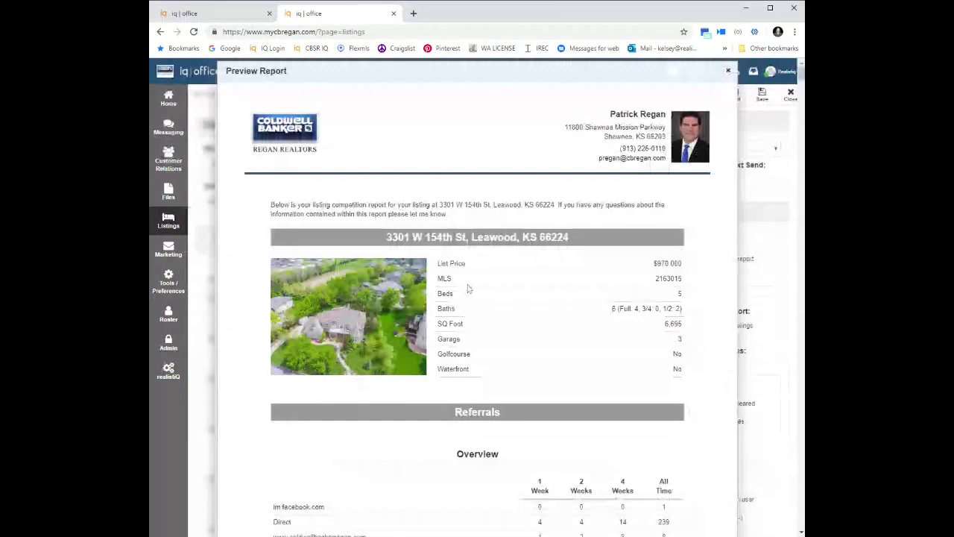
Switch from the report preview tab back to the IQ Office listings tab
{"action": "key", "text": "ctrl+shift+Tab"}
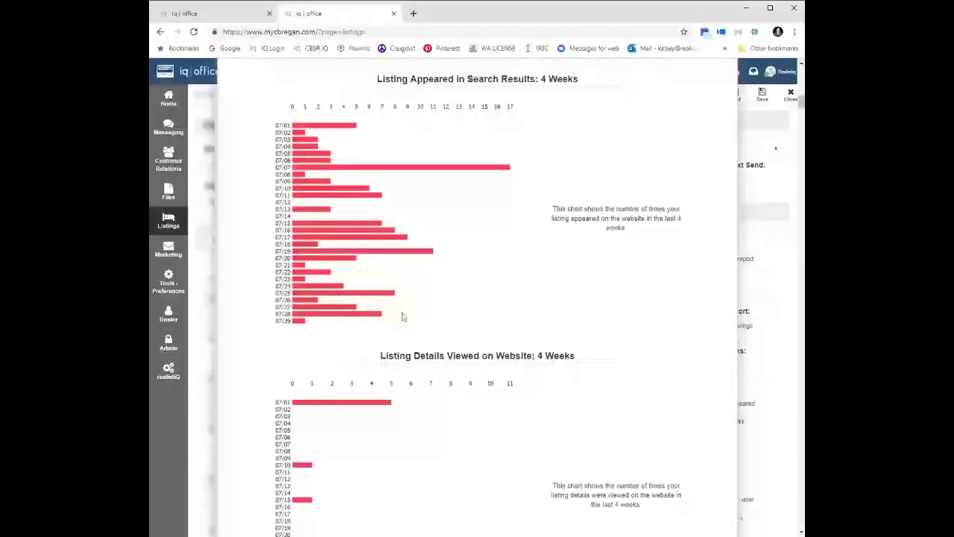
Scroll through the Web Activity report preview, then return to the listing's Reports settings tab
{"action": "scroll", "coordinate": [419, 326], "scroll_direction": "up", "scroll_amount": 3}
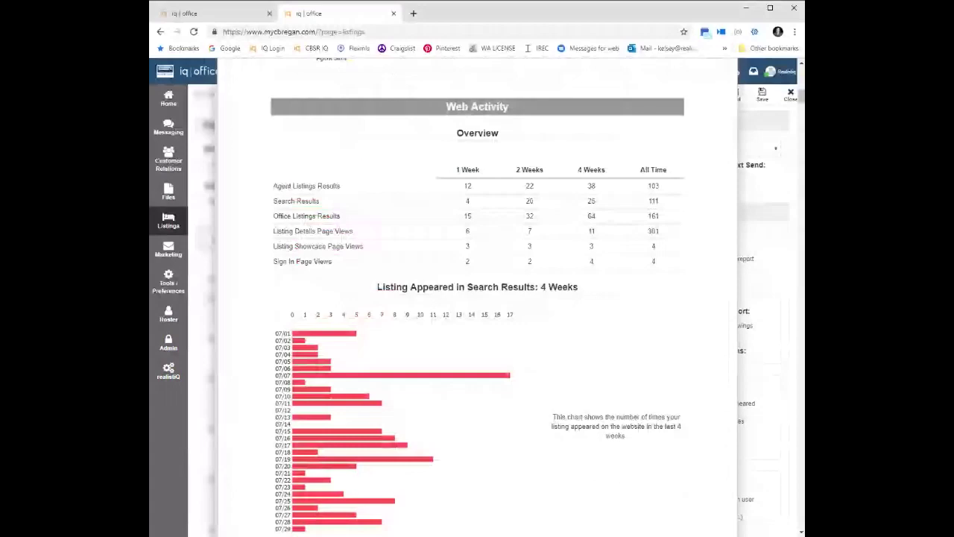
{"action": "key", "text": "ctrl+Tab"}
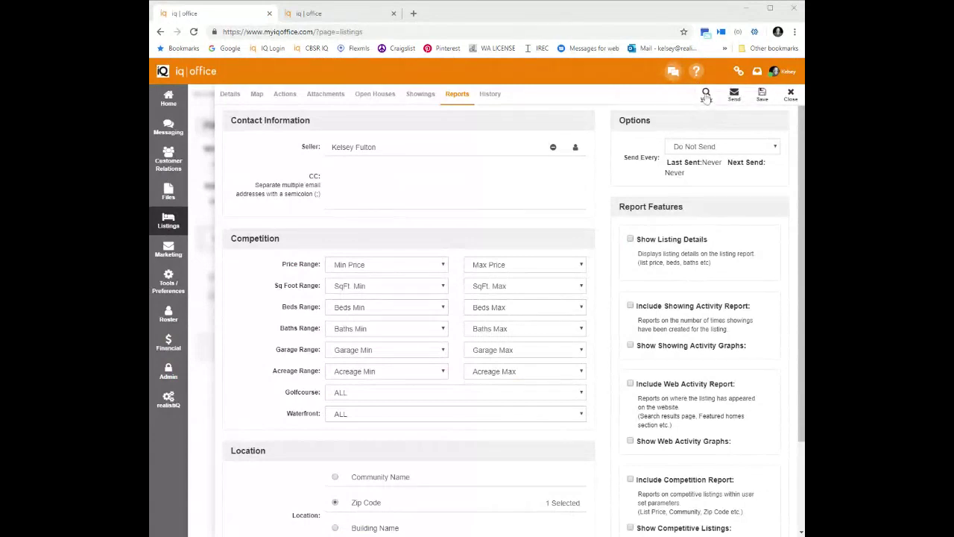
Clear the existing seller's name from the report's Seller field
{"action": "left_click", "coordinate": [714, 149]}
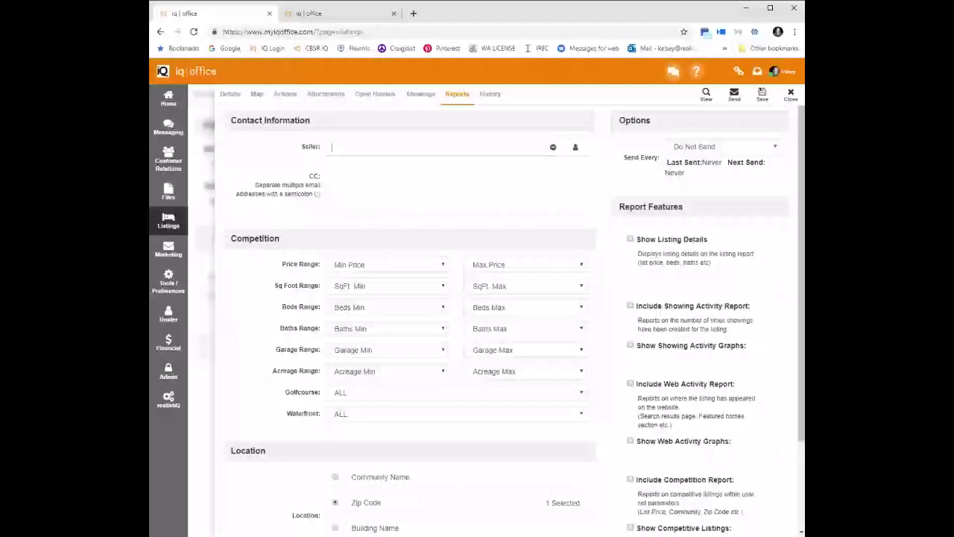
Create a new seller contact with a login user name and password, and save it
{"action": "left_click", "coordinate": [575, 149]}
{"action": "left_click", "coordinate": [576, 148]}
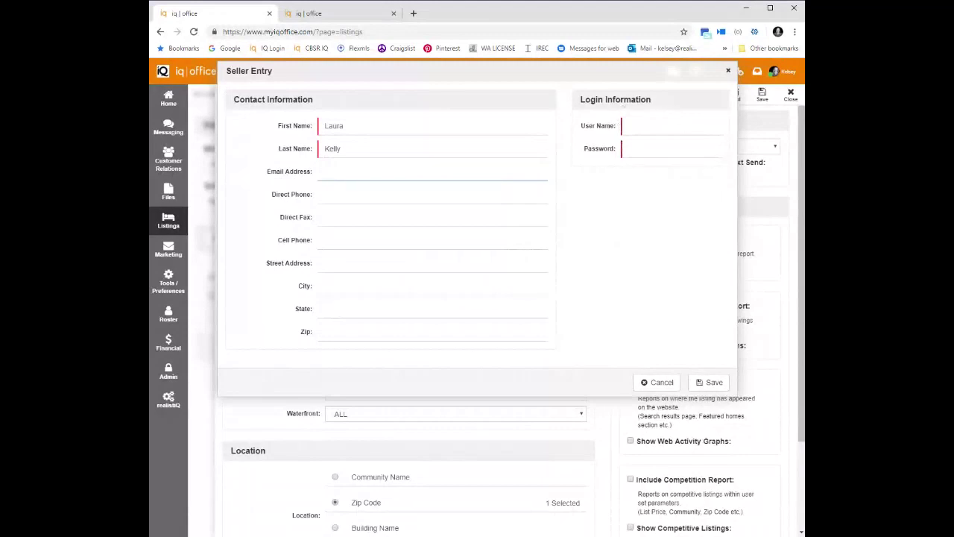
{"action": "left_click", "coordinate": [671, 125]}
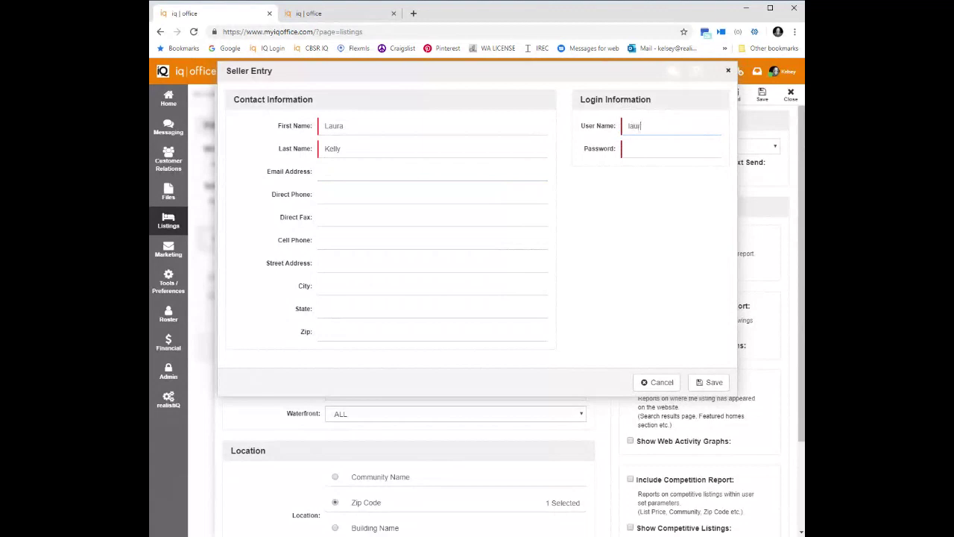
{"action": "key", "text": "Tab"}
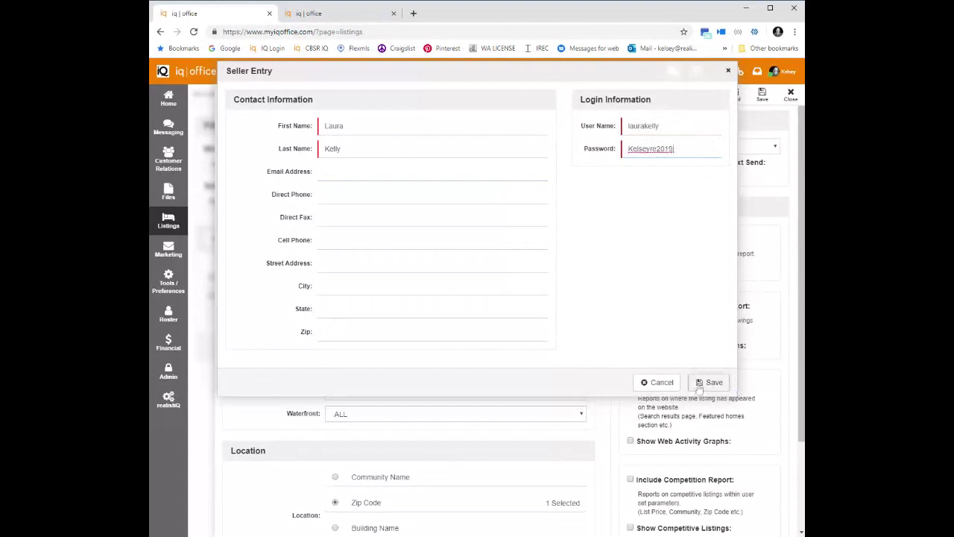
{"action": "left_click", "coordinate": [708, 382]}
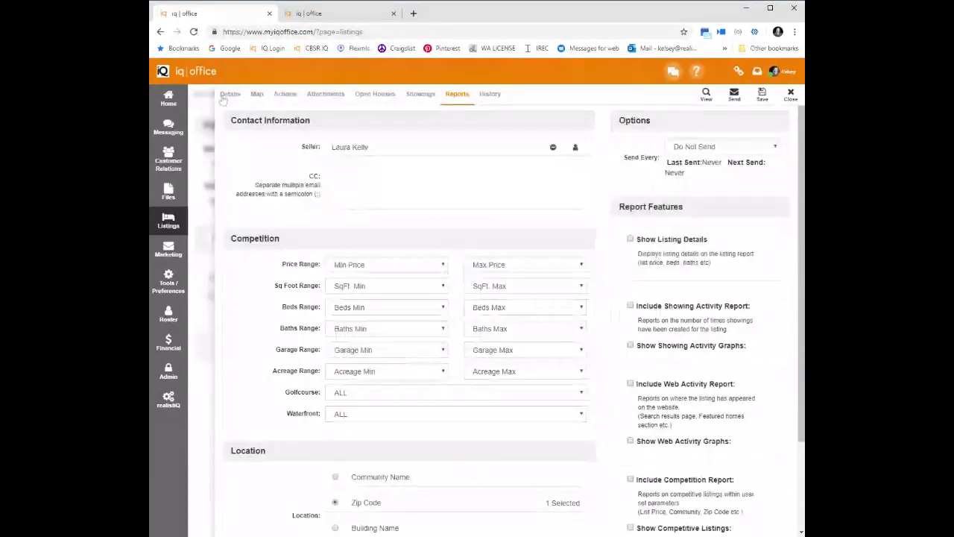
Confirm the new seller entry and view the listing's empty Attachments section
{"action": "left_click", "coordinate": [243, 102]}
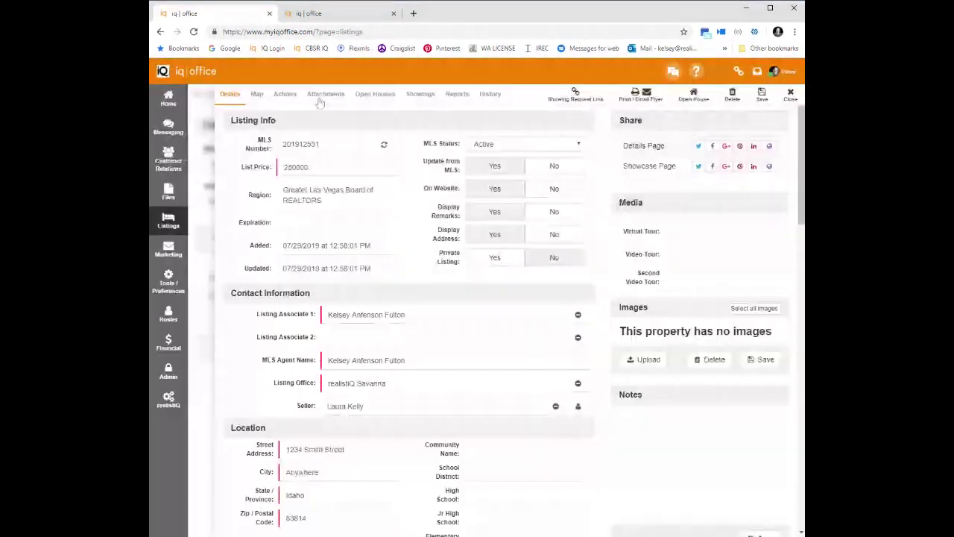
{"action": "left_click", "coordinate": [321, 97]}
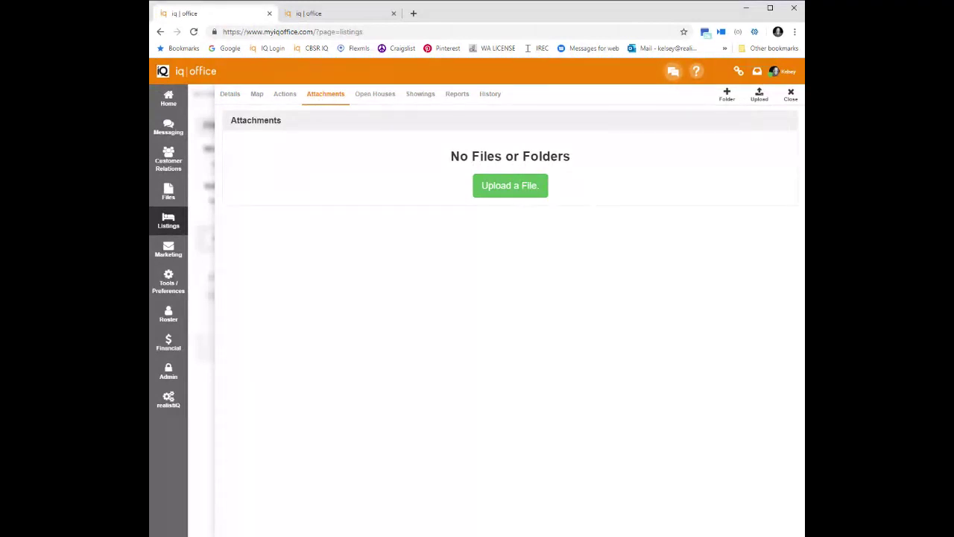
Attach a 76 KB JPG image to the listing, then view its empty Open Houses section
{"action": "left_click", "coordinate": [521, 195]}
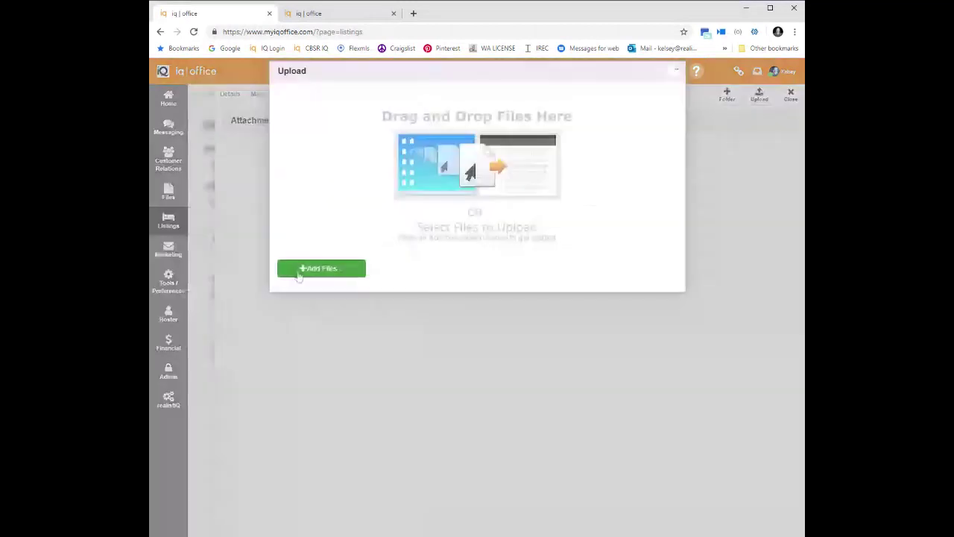
{"action": "left_click", "coordinate": [300, 273]}
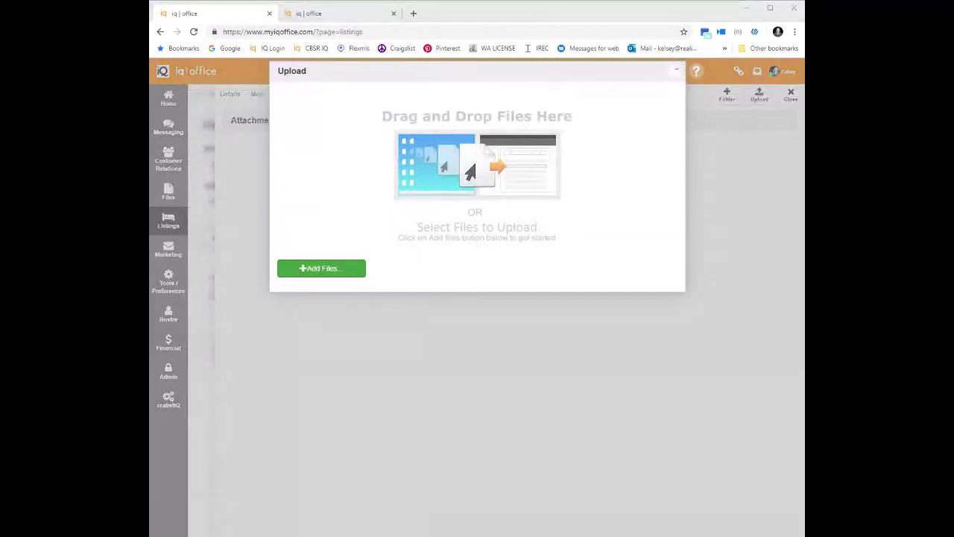
{"action": "key", "text": "Return"}
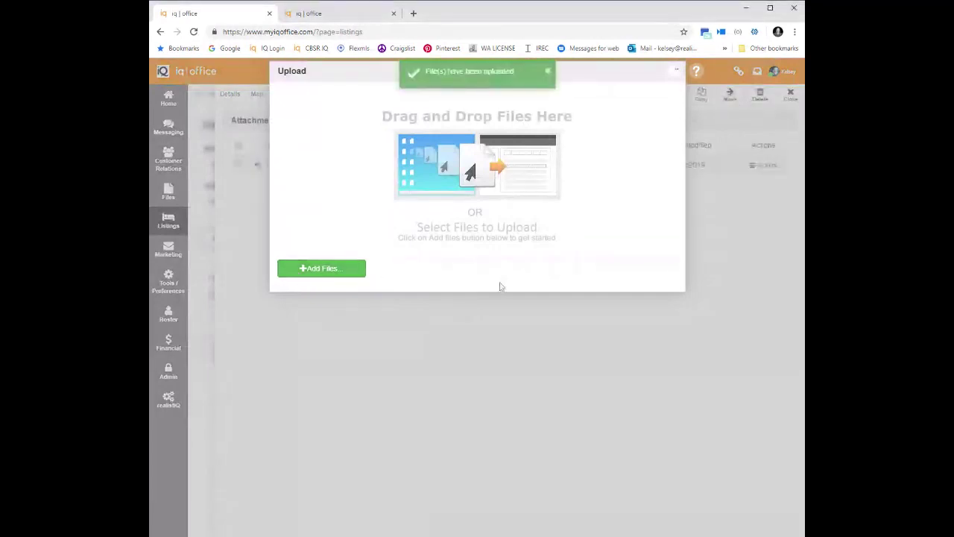
{"action": "left_click", "coordinate": [676, 72]}
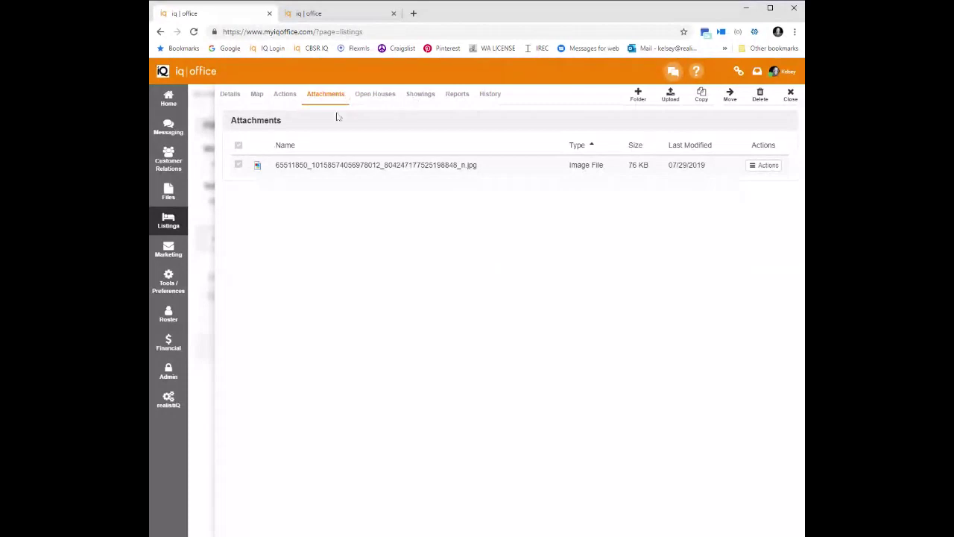
{"action": "left_click", "coordinate": [364, 97]}
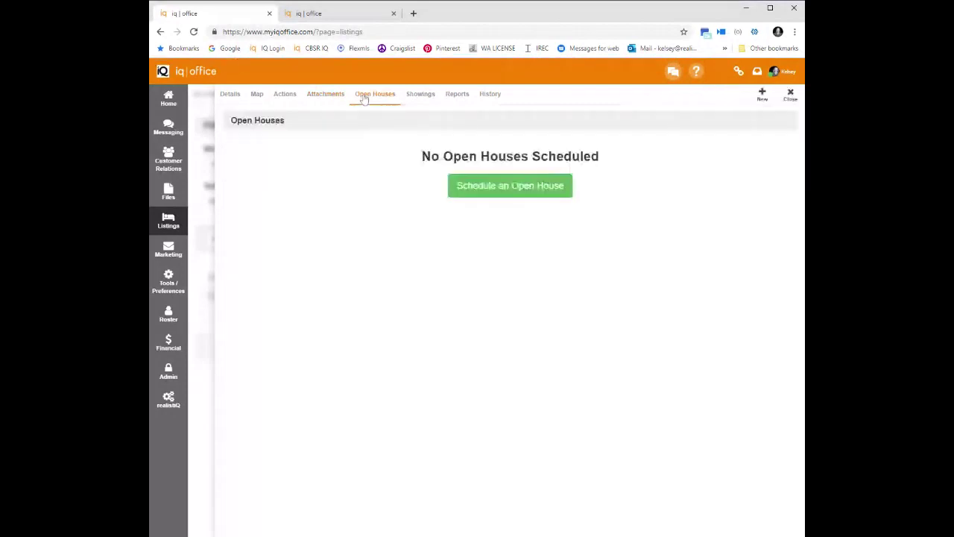
Start scheduling a new open house and pick 07/31/2019 from the calendar
{"action": "left_click", "coordinate": [503, 193]}
{"action": "left_click", "coordinate": [418, 164]}
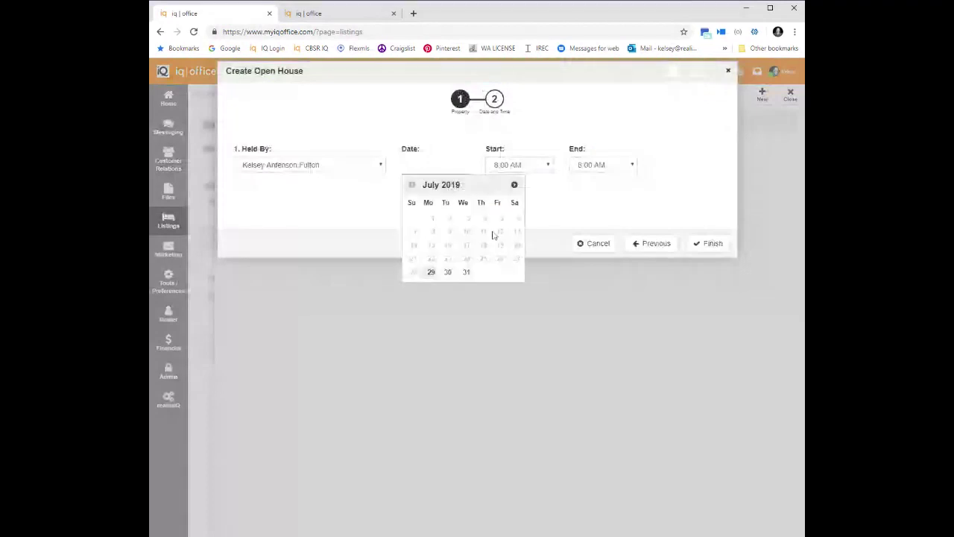
{"action": "left_click", "coordinate": [463, 270]}
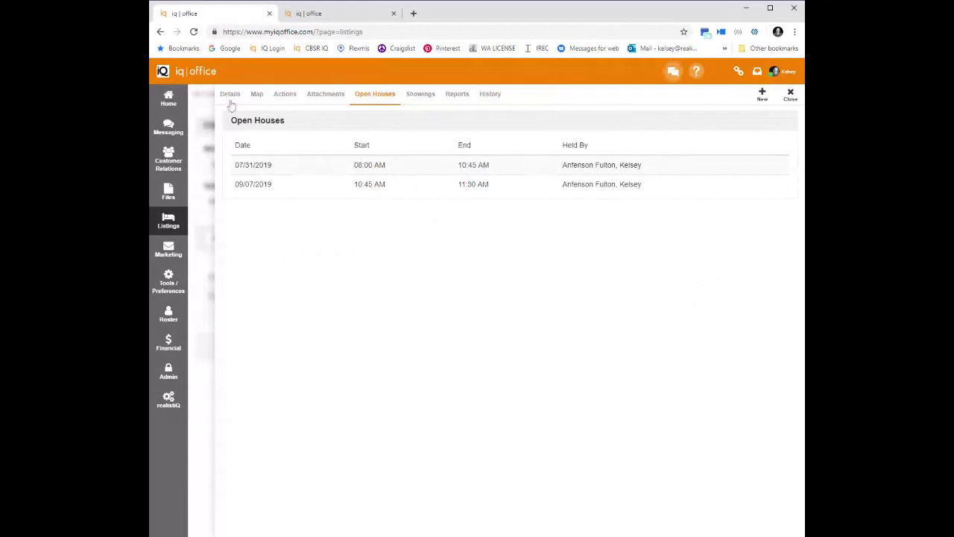
Return to the listing's Details and scroll down to the website Description and Property Story
{"action": "left_click", "coordinate": [230, 97]}
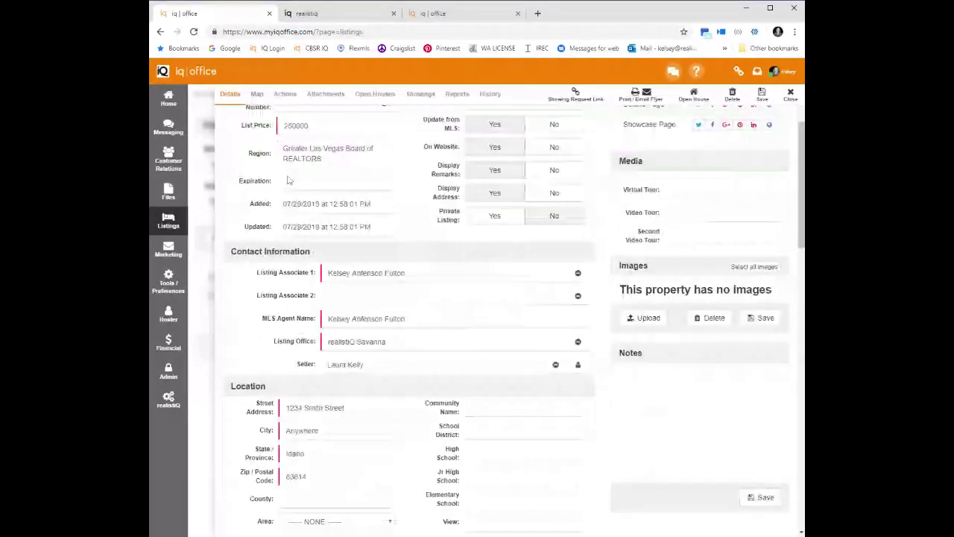
{"action": "scroll", "coordinate": [300, 344], "scroll_direction": "down", "scroll_amount": 10}
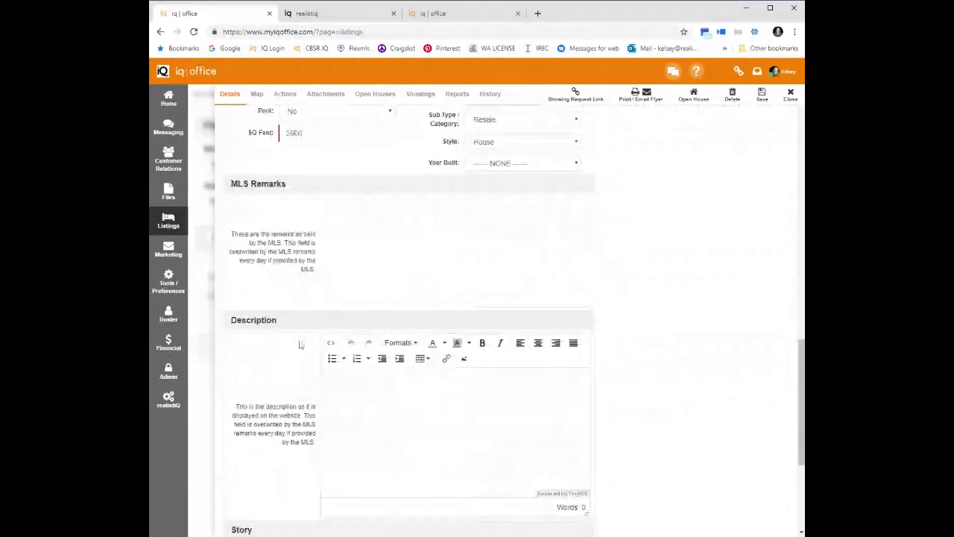
{"action": "scroll", "coordinate": [300, 344], "scroll_direction": "down", "scroll_amount": 3}
{"action": "scroll", "coordinate": [488, 359], "scroll_direction": "up", "scroll_amount": 2}
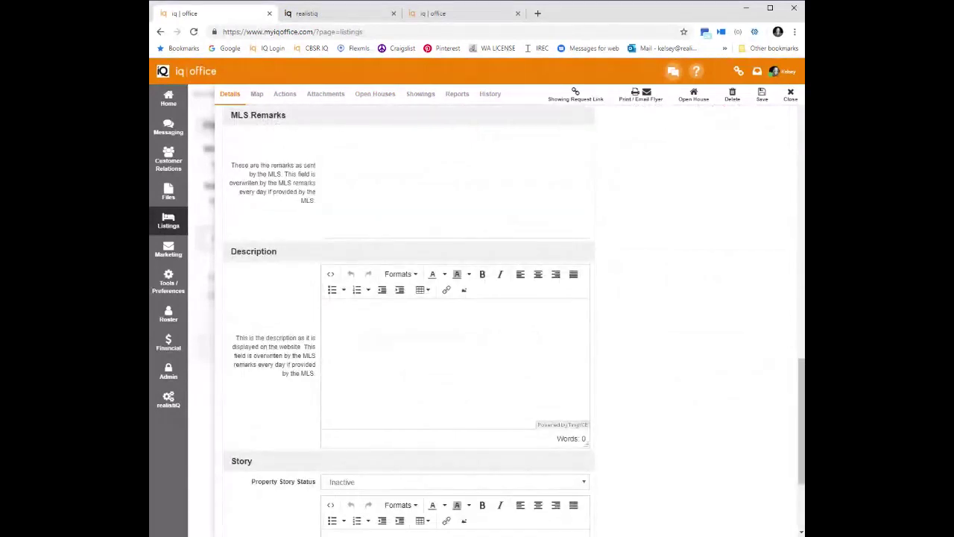
{"action": "scroll", "coordinate": [332, 286], "scroll_direction": "down", "scroll_amount": 2}
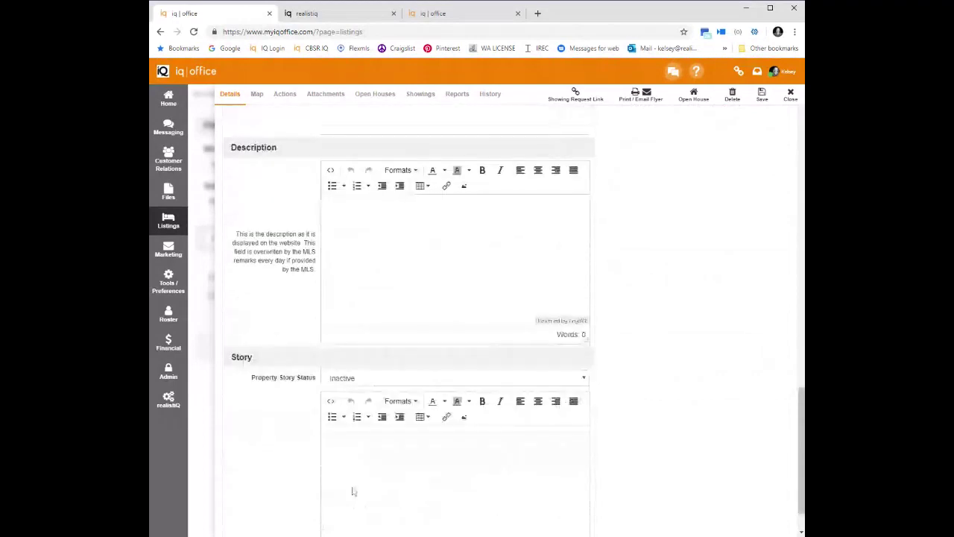
{"action": "scroll", "coordinate": [343, 470], "scroll_direction": "down", "scroll_amount": 1}
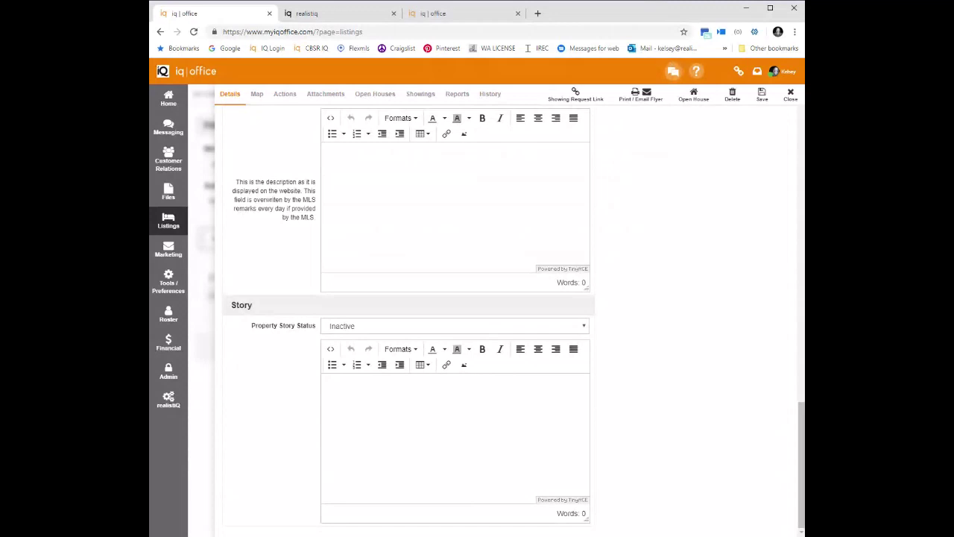
Set the Property Story Status to Active and save the listing
{"action": "left_click", "coordinate": [456, 460]}
{"action": "left_click", "coordinate": [399, 337]}
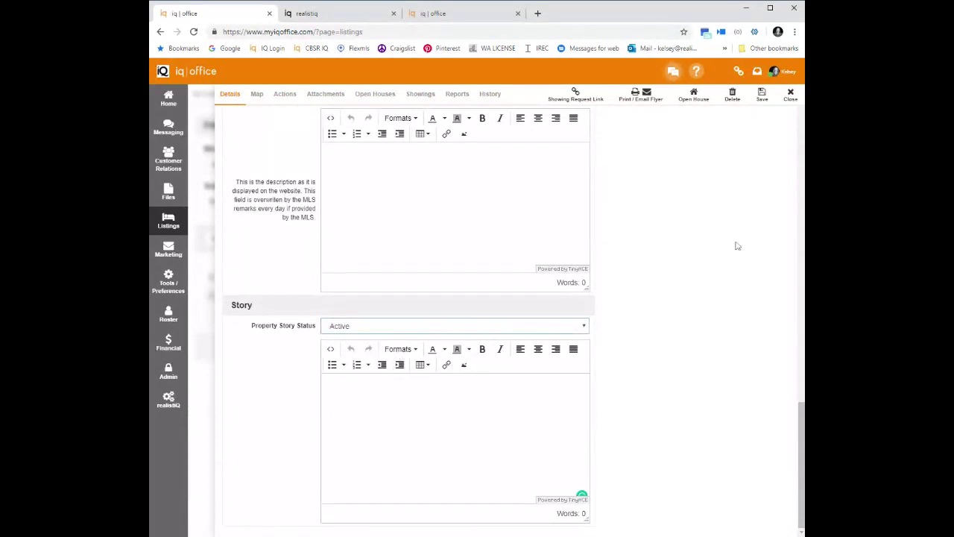
{"action": "left_click", "coordinate": [762, 95]}
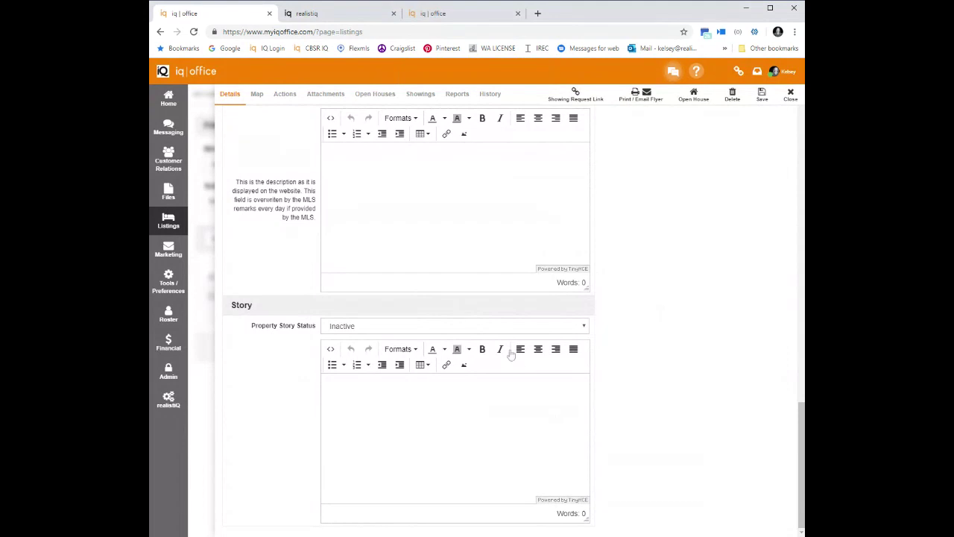
{"action": "scroll", "coordinate": [513, 351], "scroll_direction": "up", "scroll_amount": 7}
Scroll to the top of the listing Details to see the Open House banner and Images area
{"action": "scroll", "coordinate": [514, 351], "scroll_direction": "up", "scroll_amount": 7}
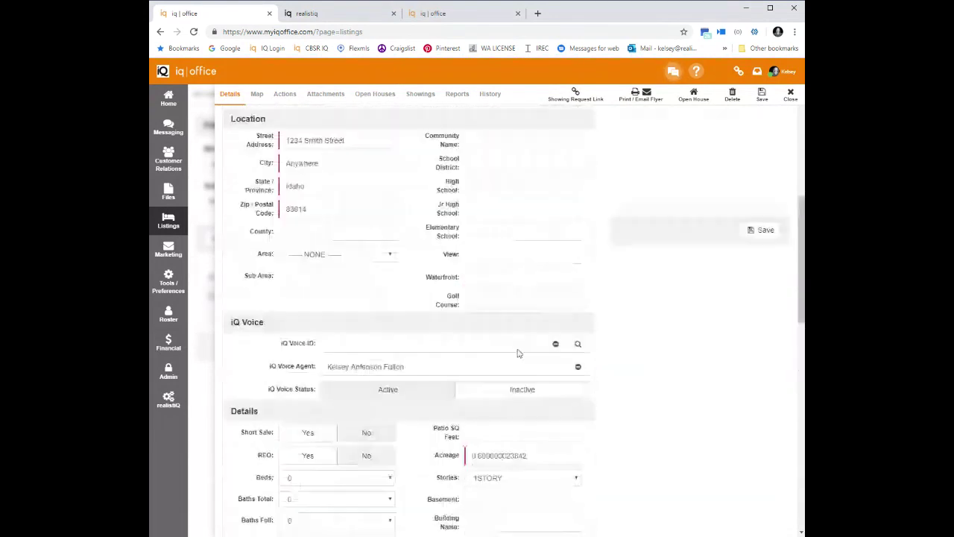
{"action": "scroll", "coordinate": [514, 352], "scroll_direction": "up", "scroll_amount": 2}
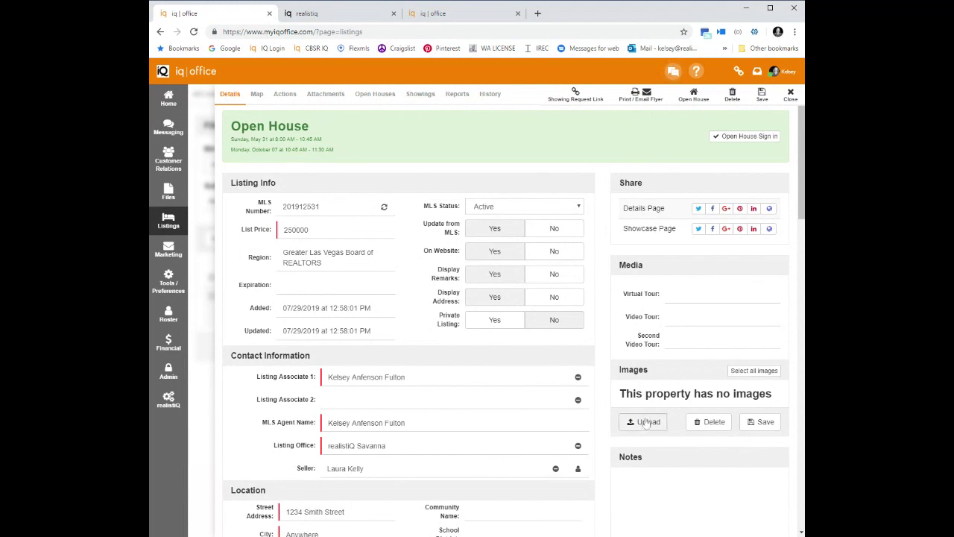
{"action": "left_click", "coordinate": [647, 422]}
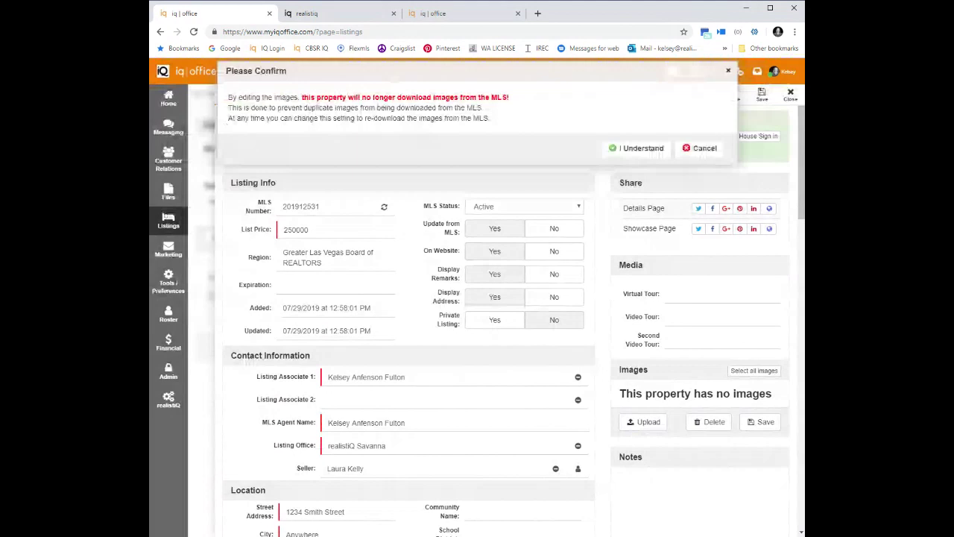
{"action": "key", "text": "Return"}
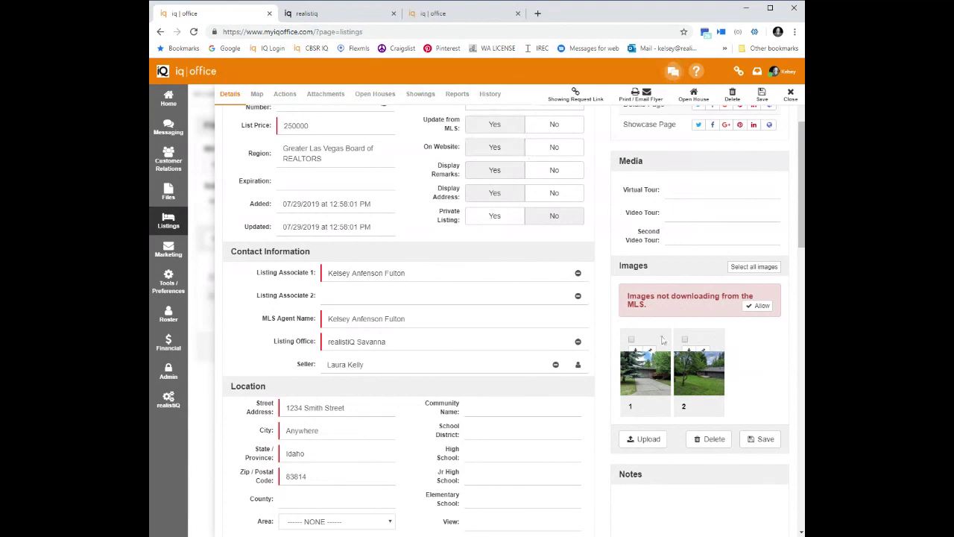
{"action": "left_click_drag", "start_coordinate": [632, 296], "coordinate": [752, 296]}
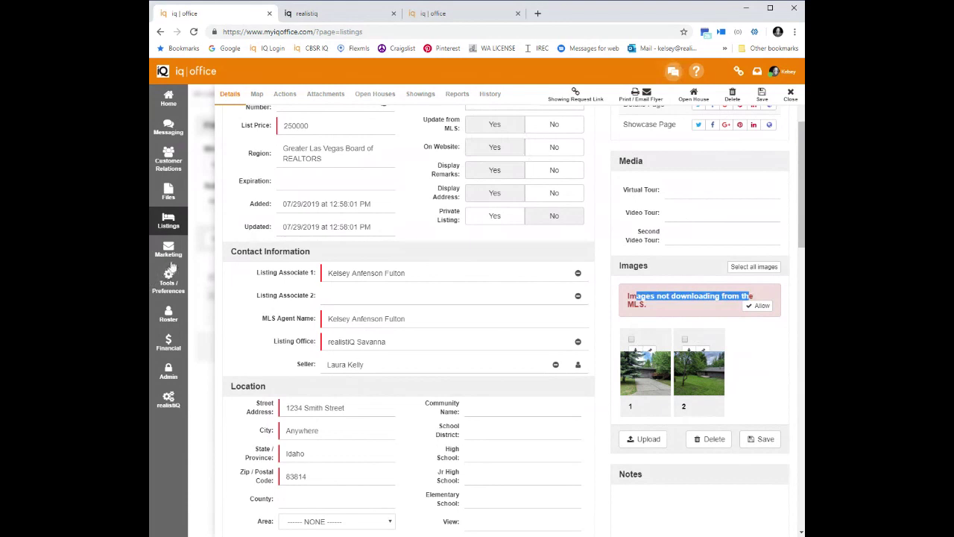
Go to Marketing > Ordering > My Orders from the sidebar to view the empty orders list
{"action": "left_click", "coordinate": [166, 226]}
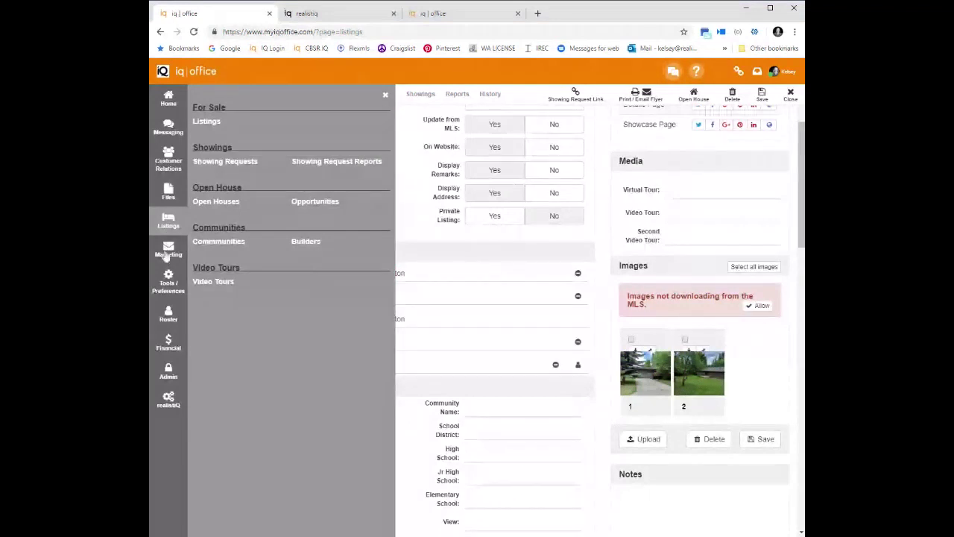
{"action": "left_click", "coordinate": [167, 252]}
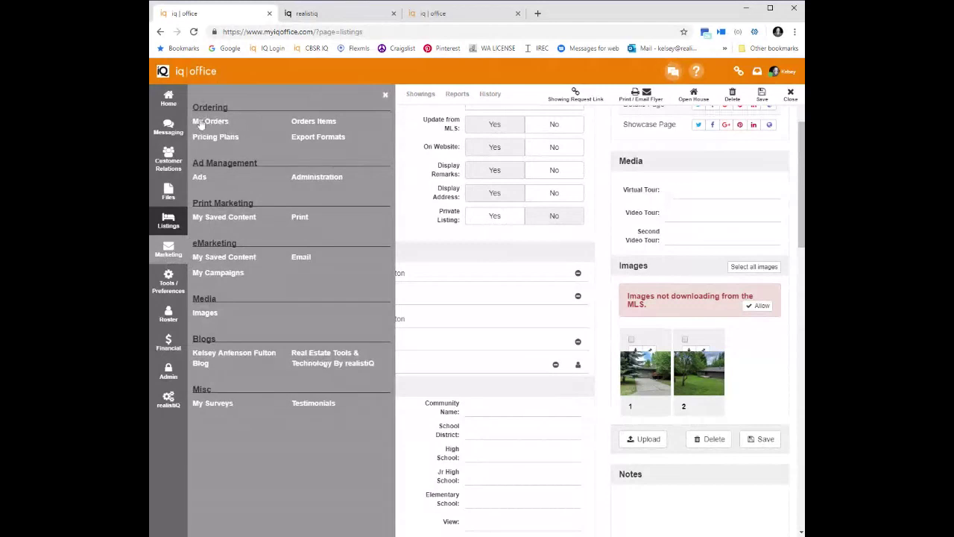
{"action": "left_click", "coordinate": [200, 123]}
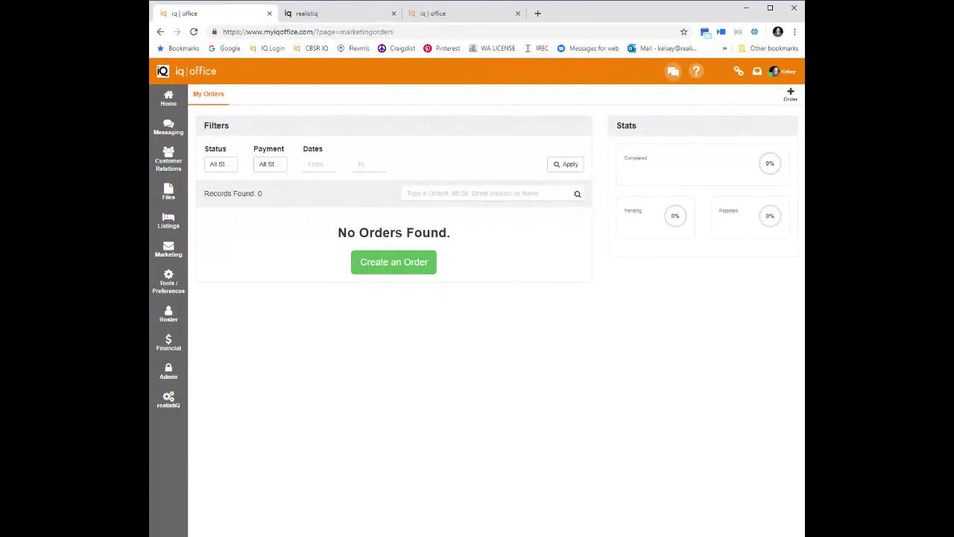
Begin a new marketing order, cancelling the first Maintain Order dialog and starting over
{"action": "left_click", "coordinate": [170, 256]}
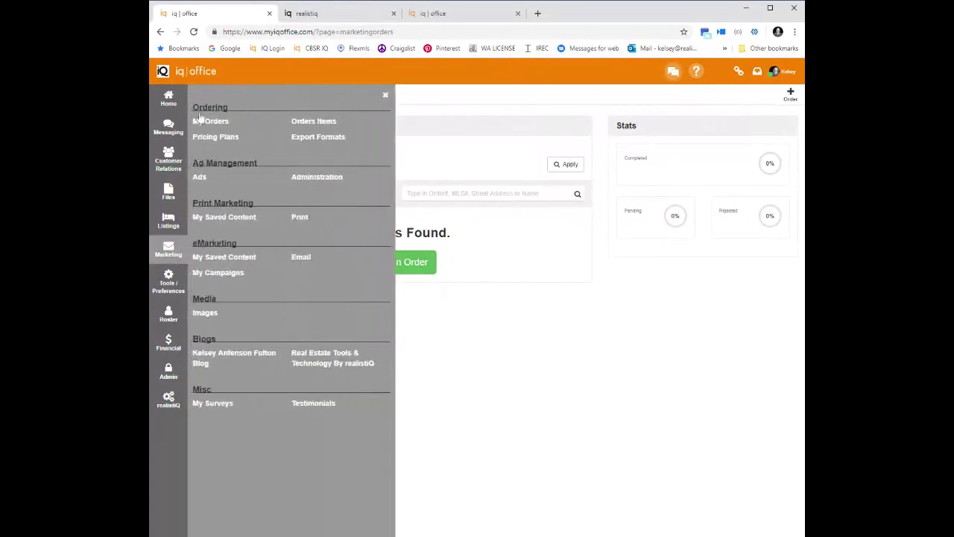
{"action": "left_click", "coordinate": [403, 259]}
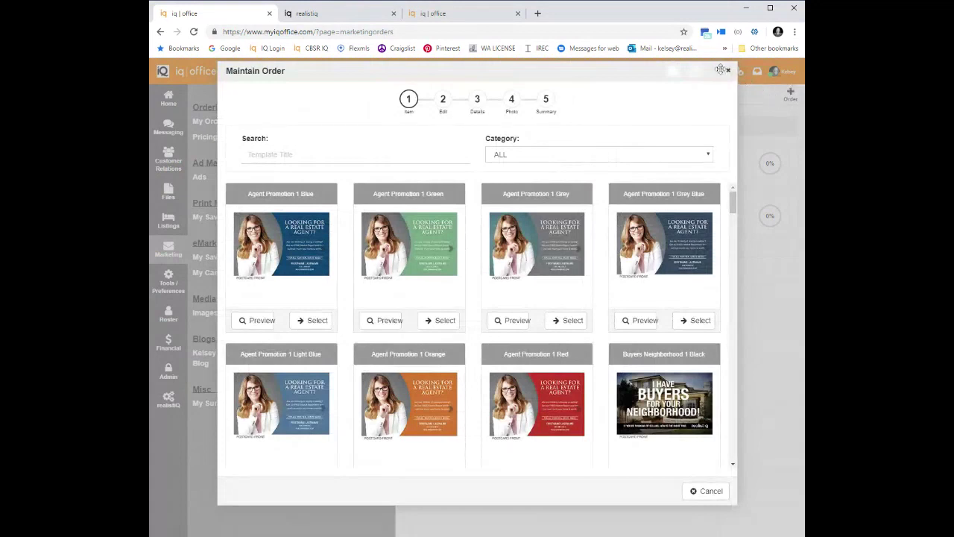
{"action": "left_click", "coordinate": [729, 72]}
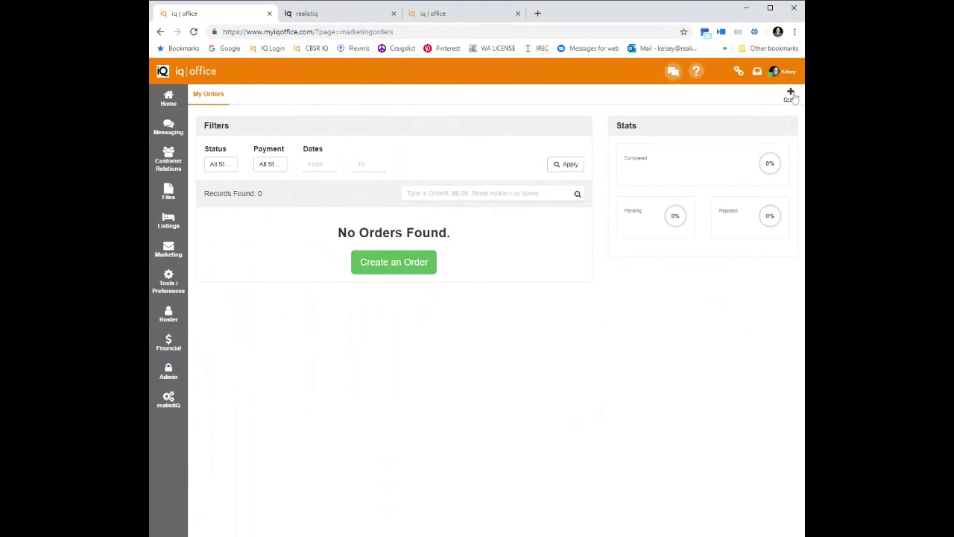
{"action": "left_click", "coordinate": [368, 263]}
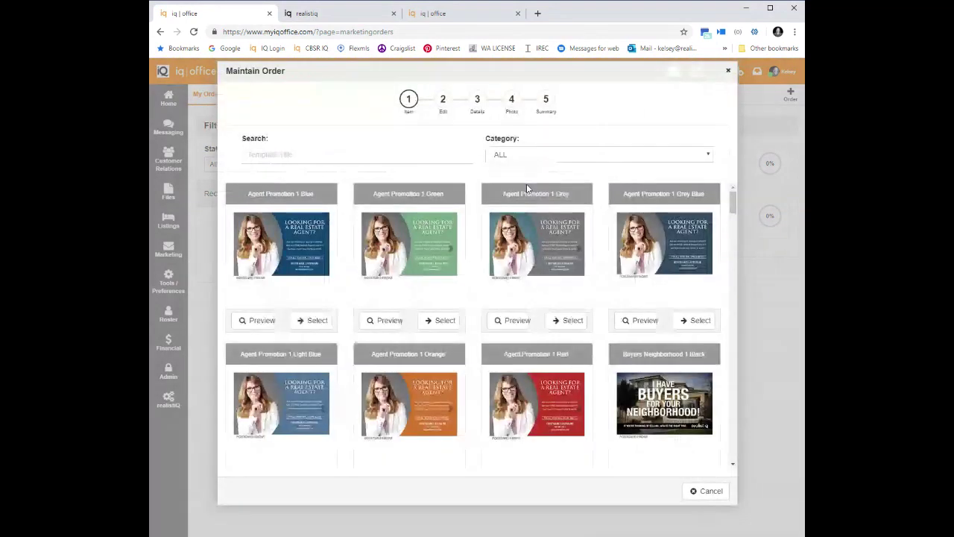
Select the Just Listed postcard template from the Category choices
{"action": "left_click", "coordinate": [563, 157]}
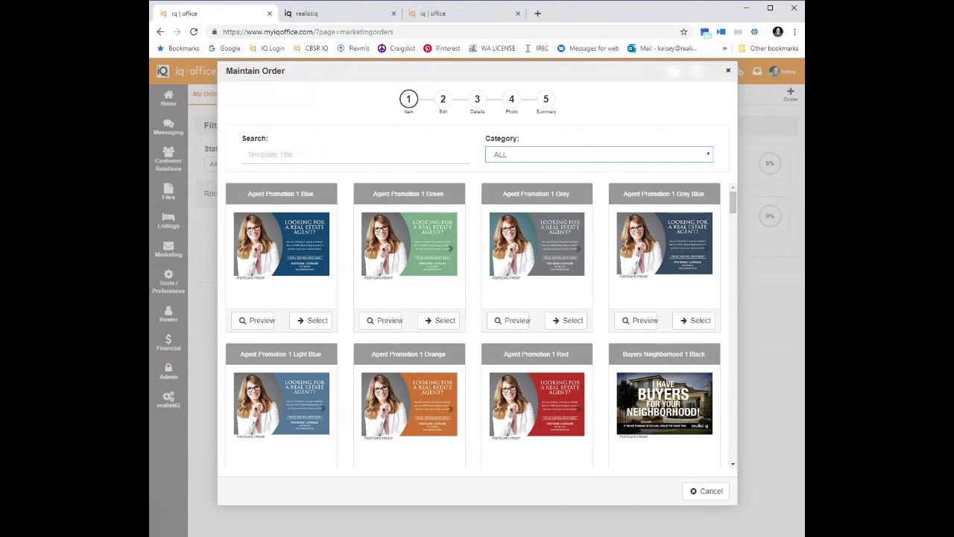
{"action": "left_click", "coordinate": [416, 273]}
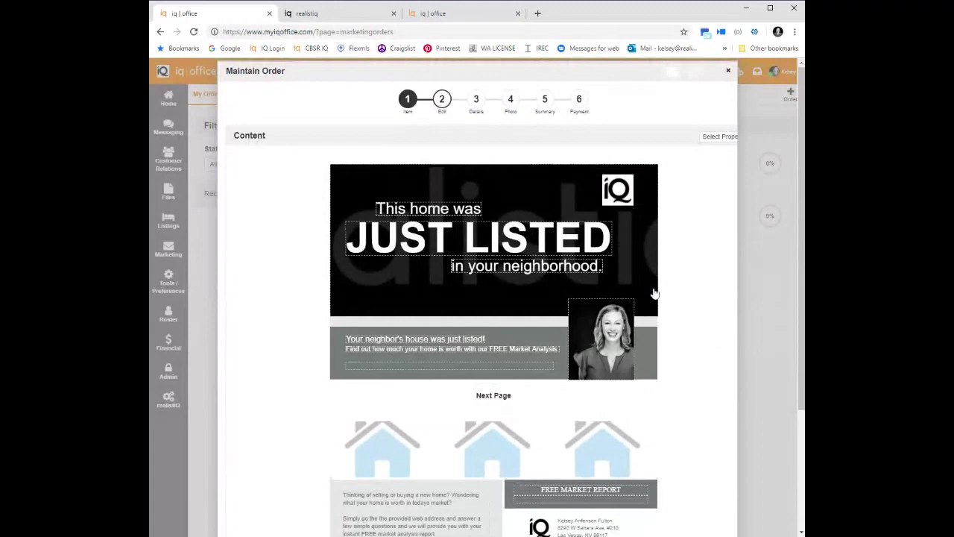
Review the Just Listed postcard proof, front and back, and save to continue
{"action": "scroll", "coordinate": [653, 293], "scroll_direction": "down", "scroll_amount": 3}
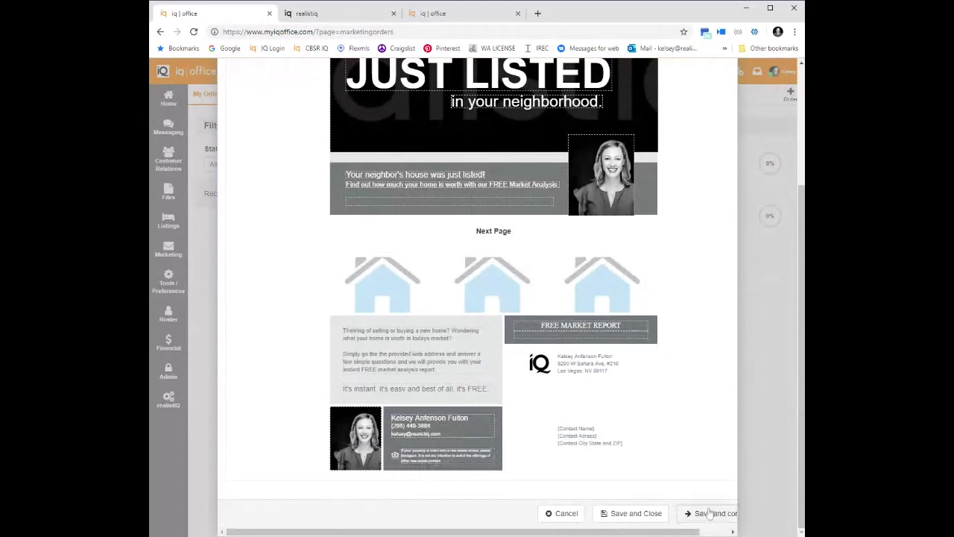
{"action": "left_click", "coordinate": [710, 513]}
Set the targeted quantity to 100 postcards and continue to the $65.00 order summary
{"action": "left_click", "coordinate": [388, 327]}
{"action": "type", "text": "100"}
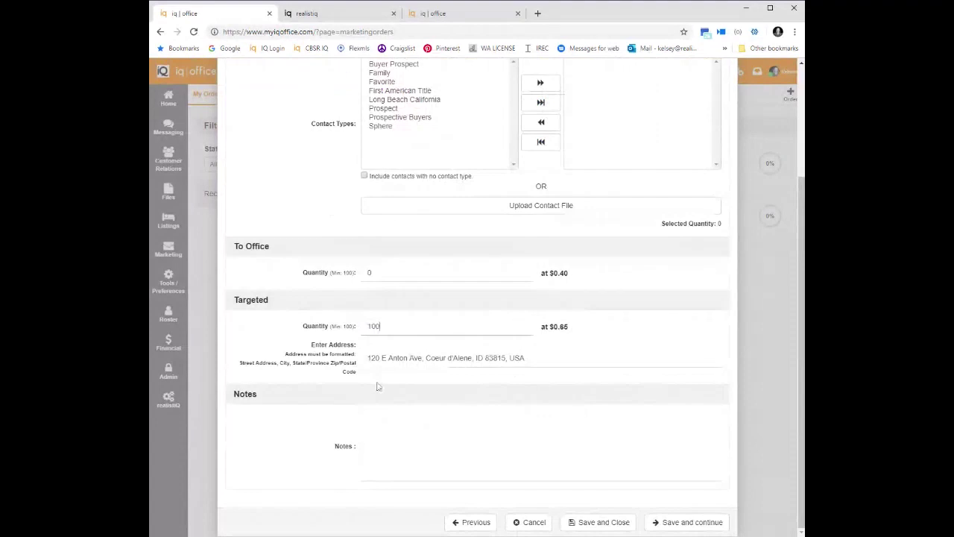
{"action": "left_click", "coordinate": [679, 524]}
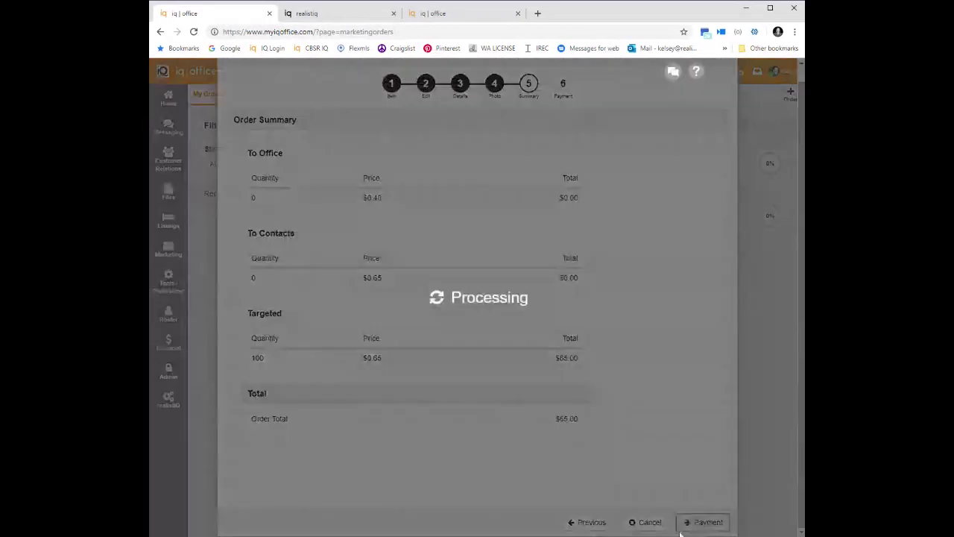
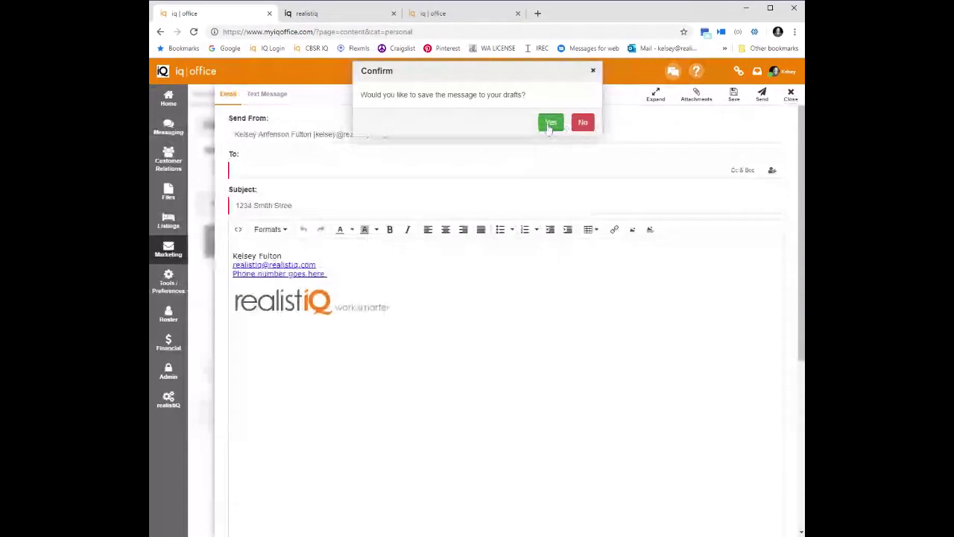
Confirm saving the email to drafts
{"action": "left_click", "coordinate": [551, 123]}
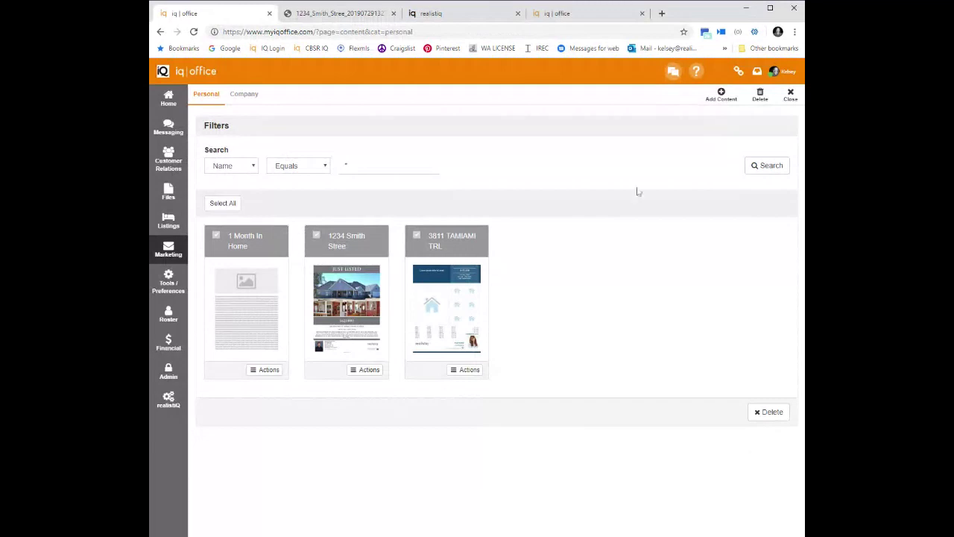
Create and save a Listings-type action plan named 'Just Reduced'
{"action": "left_click", "coordinate": [163, 293]}
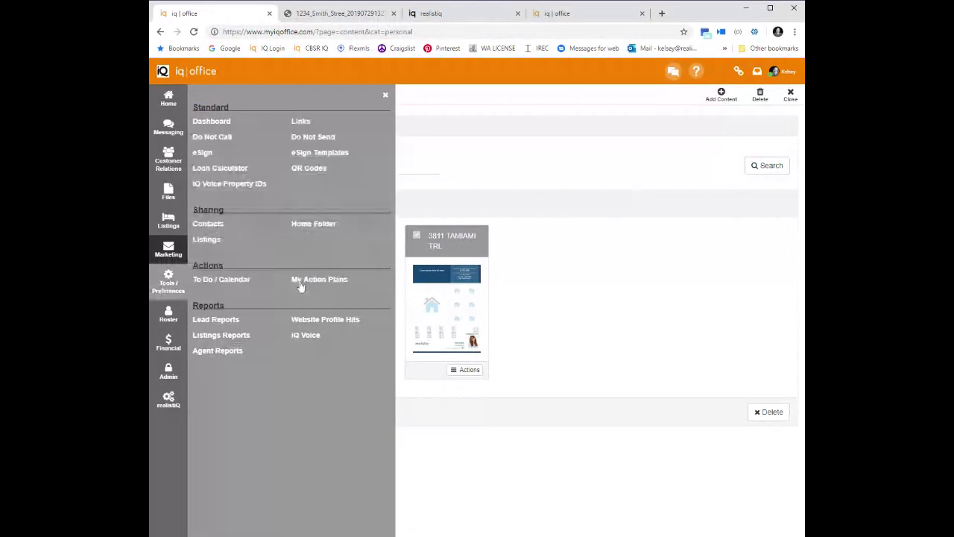
{"action": "left_click", "coordinate": [301, 287]}
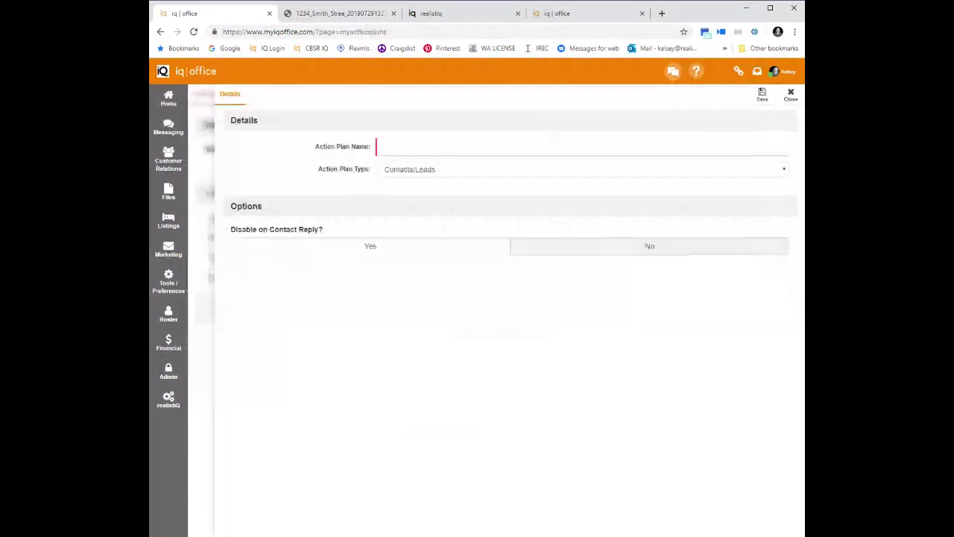
{"action": "type", "text": "Just Reduced"}
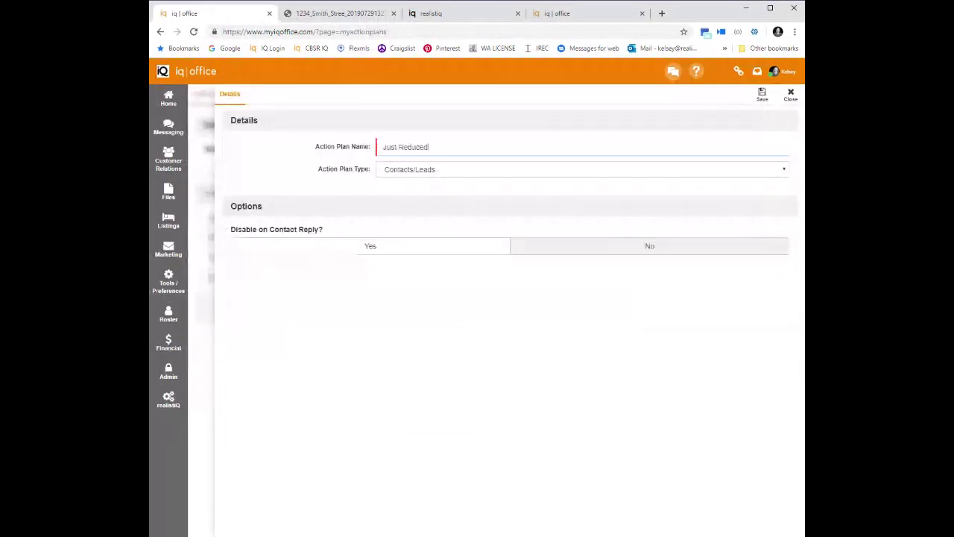
{"action": "left_click", "coordinate": [593, 182]}
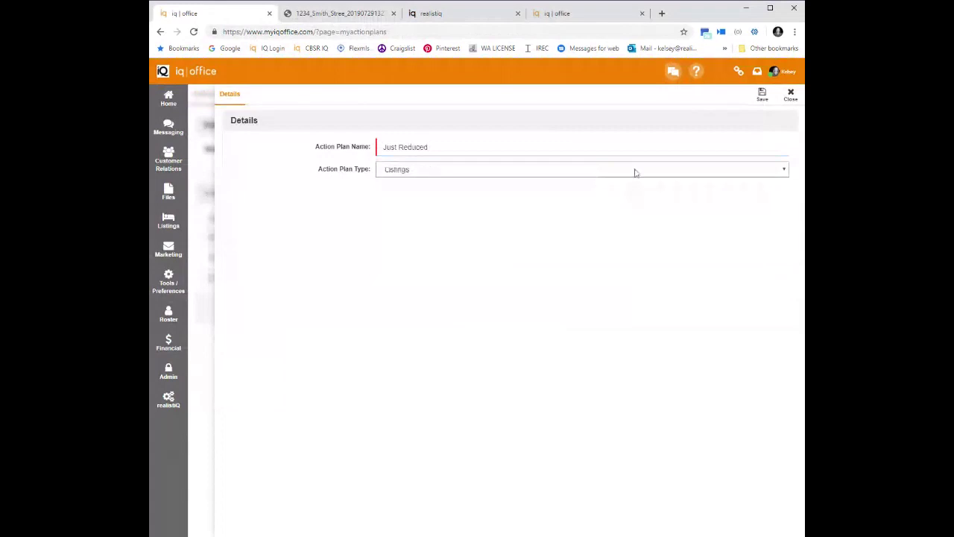
{"action": "left_click", "coordinate": [769, 103]}
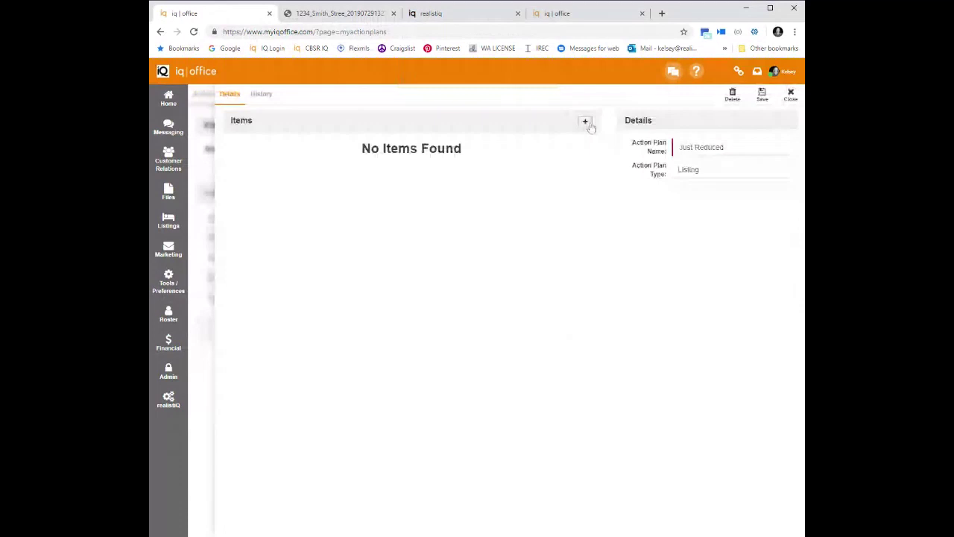
Add 'Connect Seller To listing' (day 1) and seller-hidden 'Reduced Postcards' (day 3) items
{"action": "left_click", "coordinate": [585, 122]}
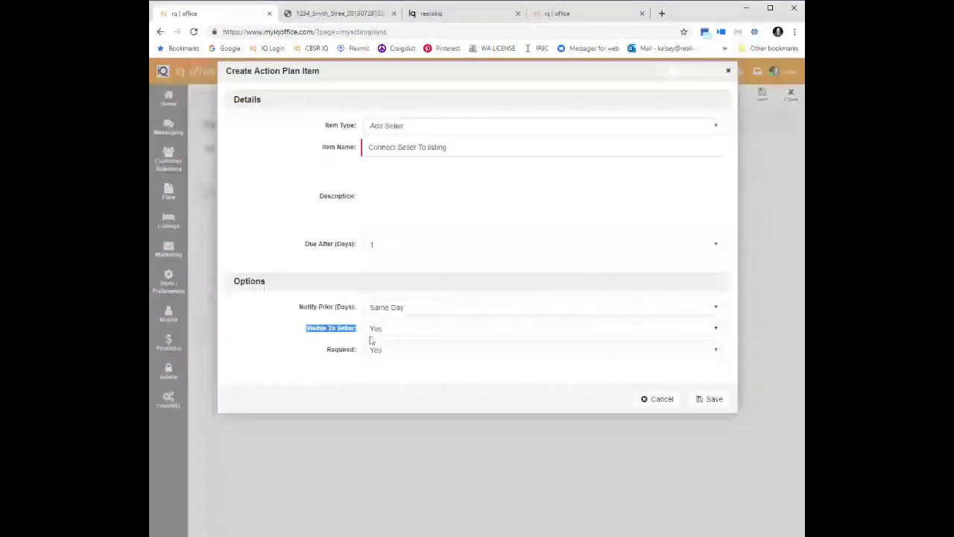
{"action": "left_click", "coordinate": [443, 357]}
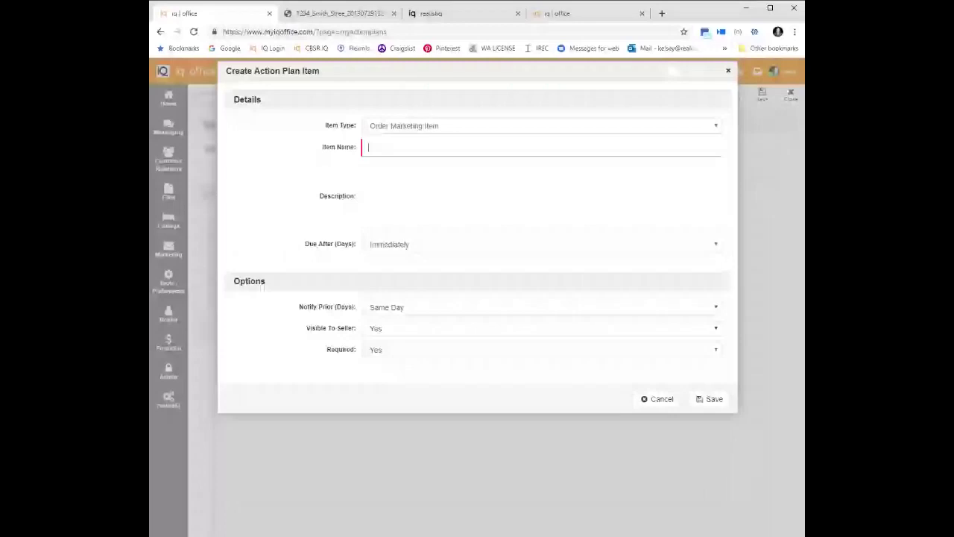
{"action": "type", "text": "Reduced Postcards"}
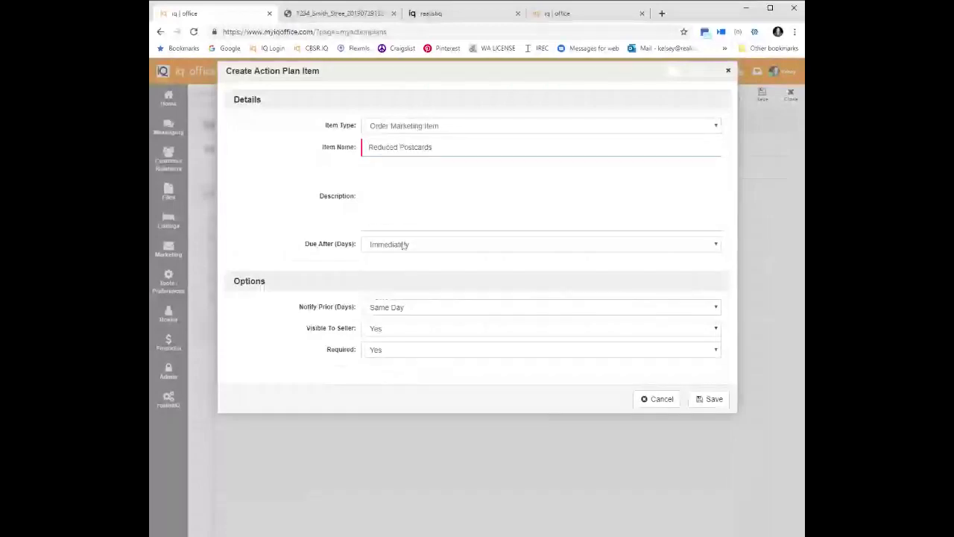
{"action": "left_click", "coordinate": [408, 253]}
{"action": "left_click", "coordinate": [401, 288]}
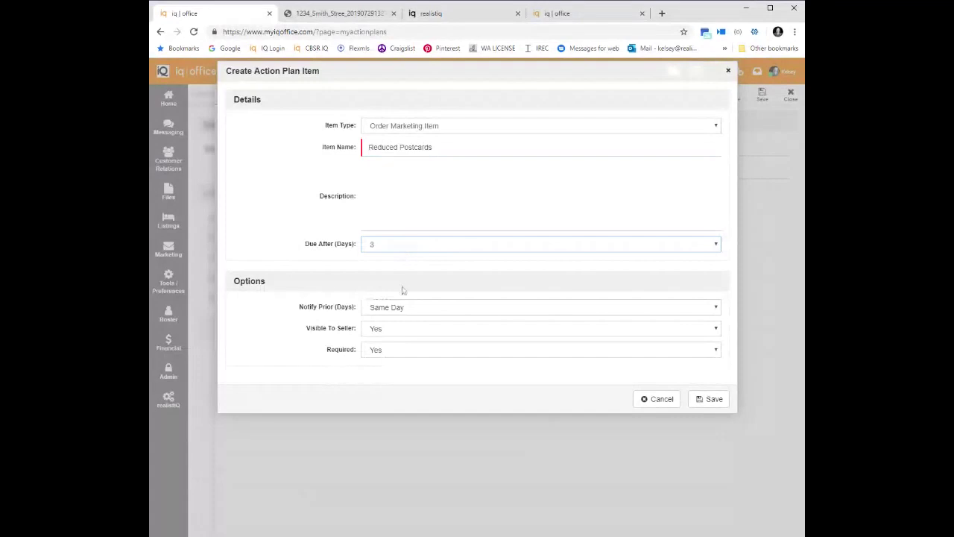
{"action": "left_click", "coordinate": [708, 399]}
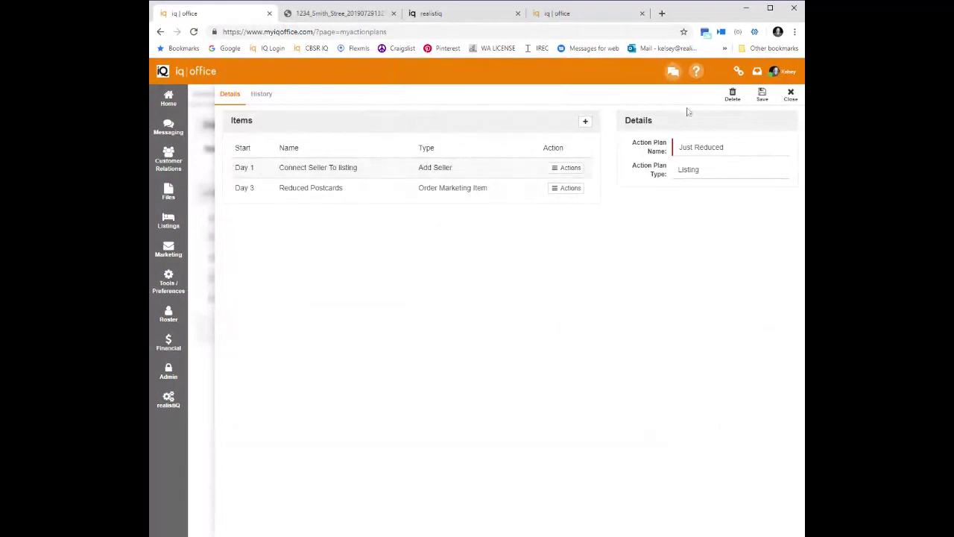
Save the Just Reduced plan and review the profile's notification preferences
{"action": "left_click", "coordinate": [763, 95]}
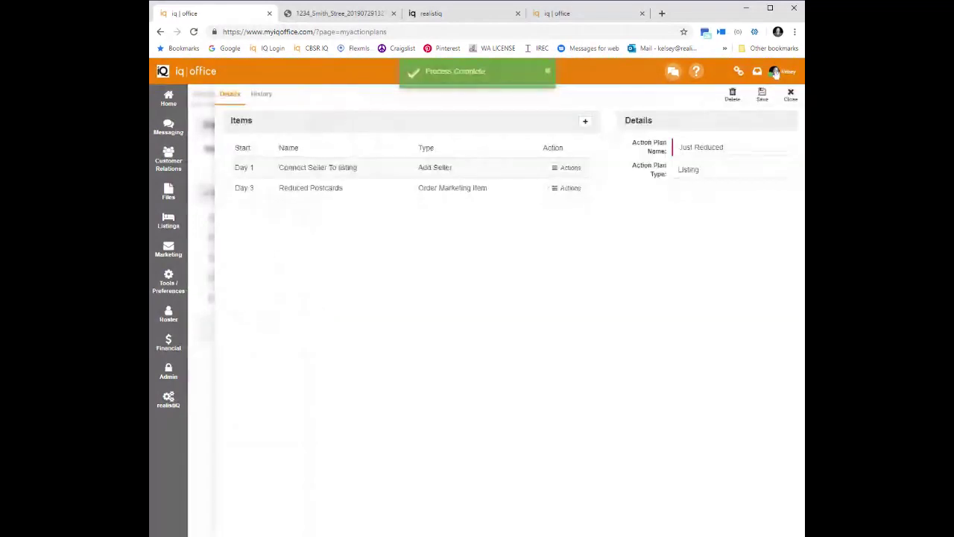
{"action": "left_click", "coordinate": [776, 71]}
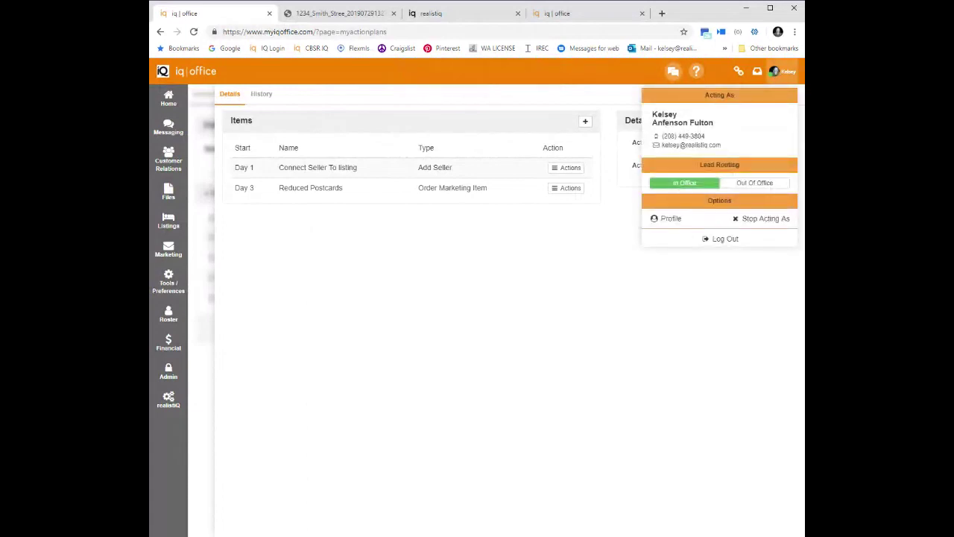
{"action": "left_click", "coordinate": [666, 219]}
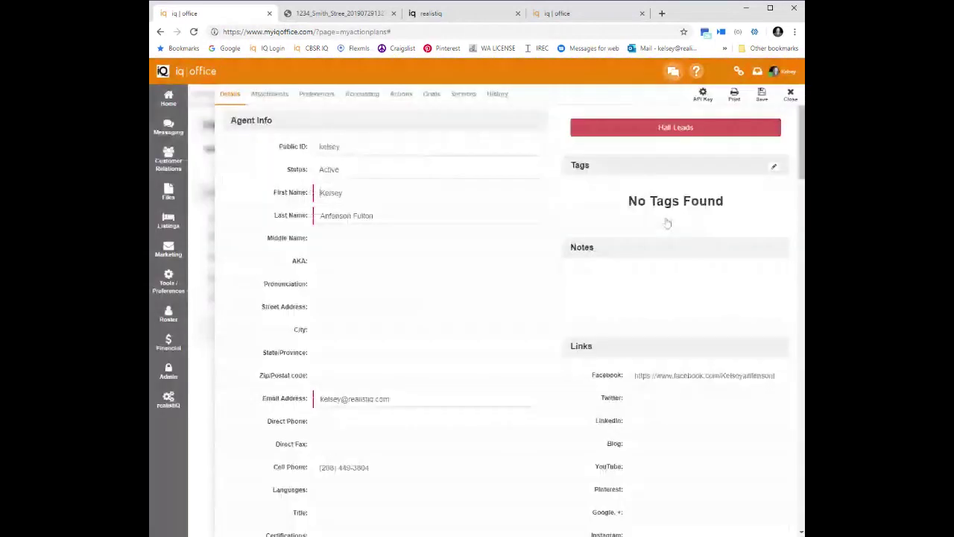
{"action": "left_click", "coordinate": [317, 94]}
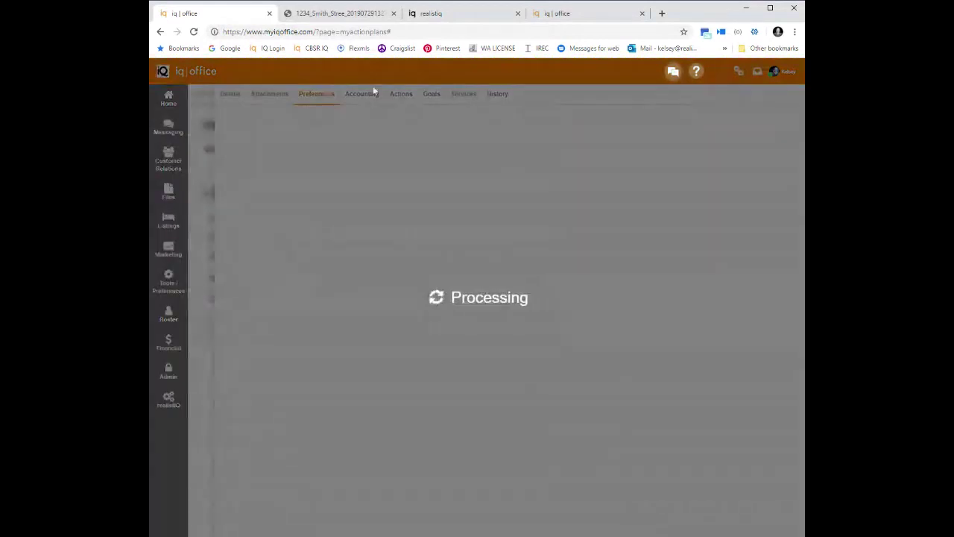
{"action": "left_click", "coordinate": [772, 74]}
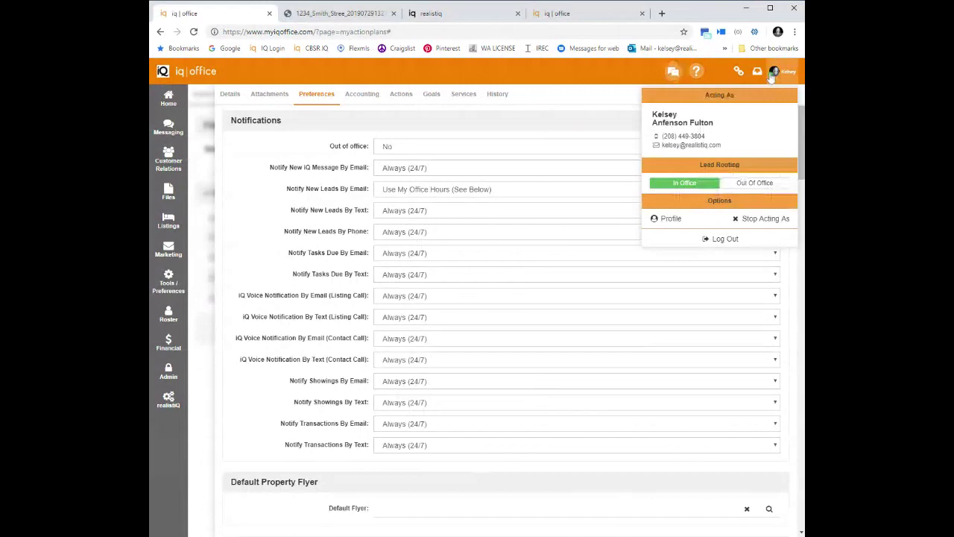
{"action": "left_click", "coordinate": [325, 98]}
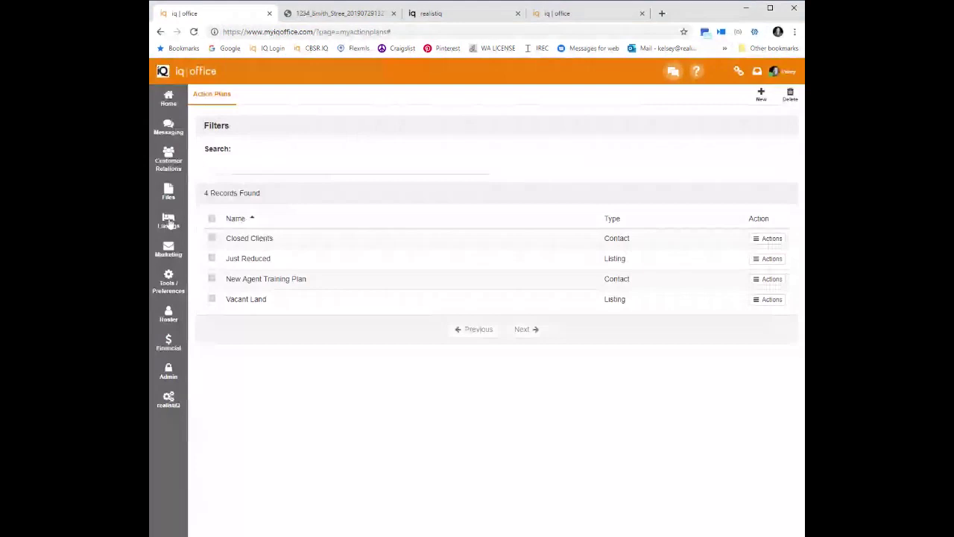
Check My Listings, which shows no properties, and return to the Home dashboard
{"action": "left_click", "coordinate": [169, 221]}
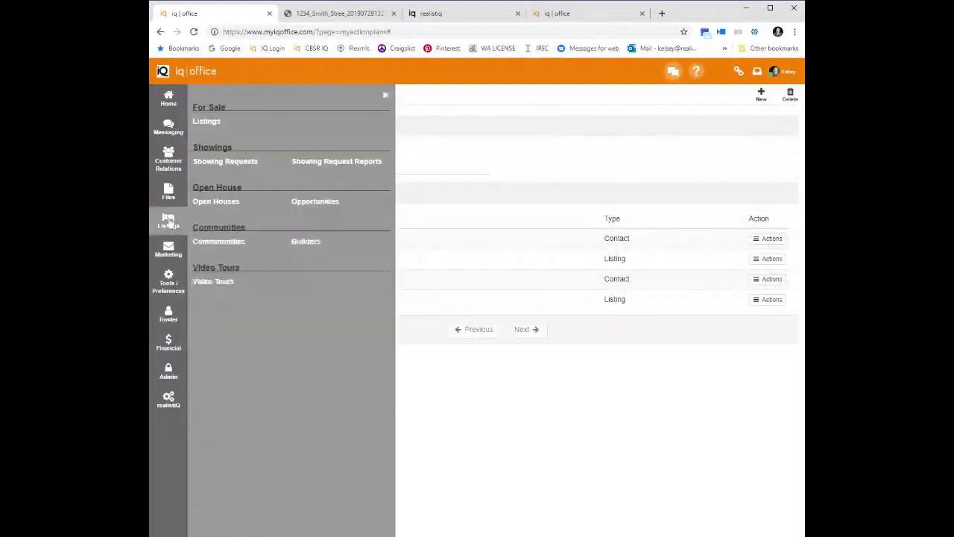
{"action": "left_click", "coordinate": [212, 122]}
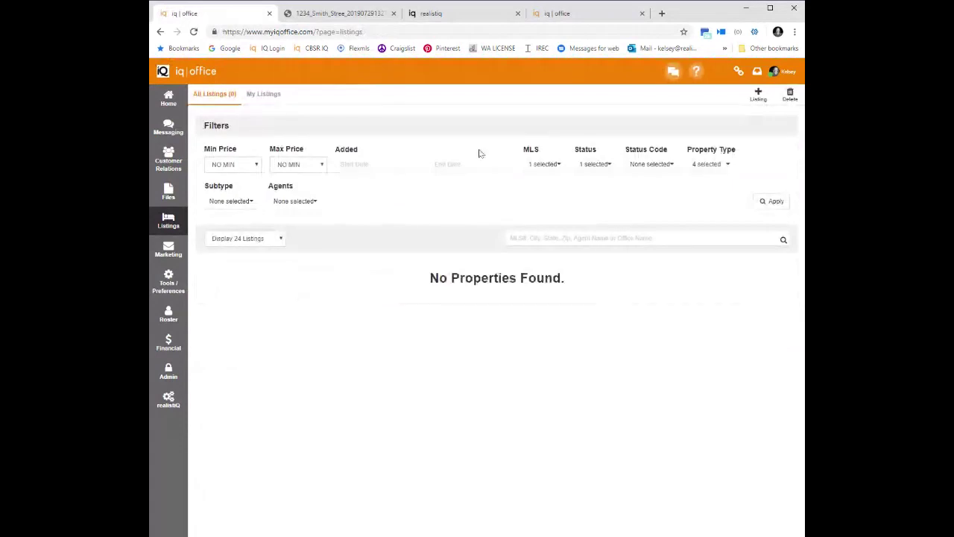
{"action": "left_click", "coordinate": [272, 97]}
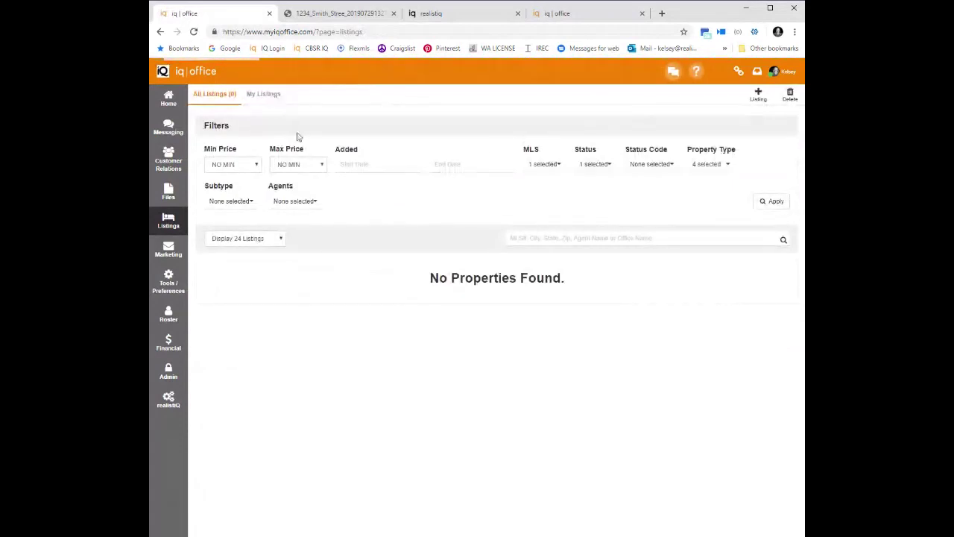
{"action": "left_click", "coordinate": [171, 102]}
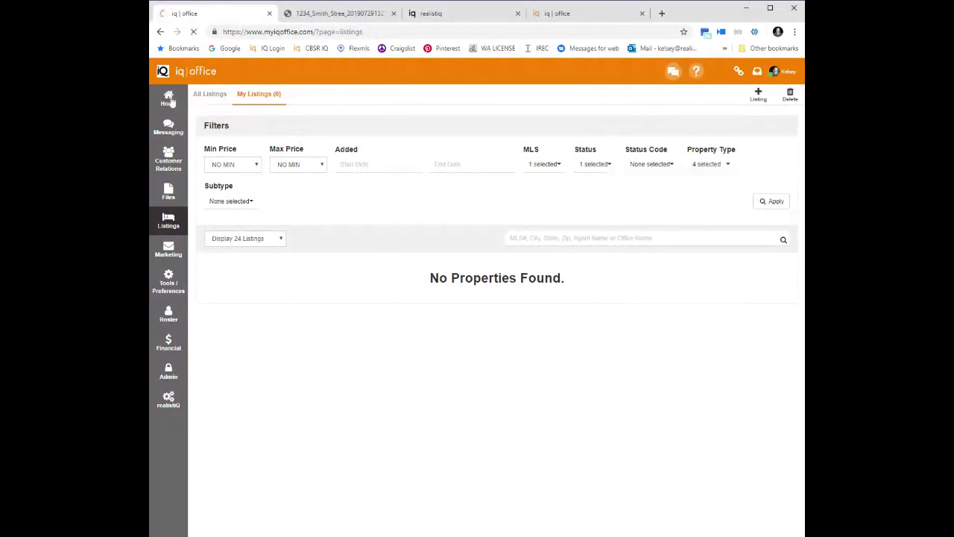
Search for a different seller contact, link them, and complete the Add Seller To Listing task
{"action": "left_click", "coordinate": [594, 164]}
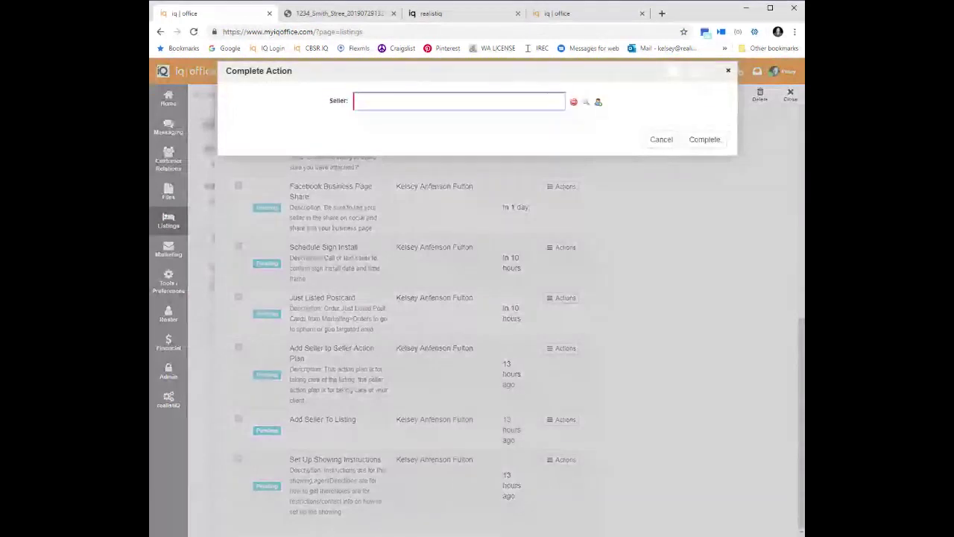
{"action": "type", "text": "Kelsey"}
{"action": "left_click", "coordinate": [587, 102]}
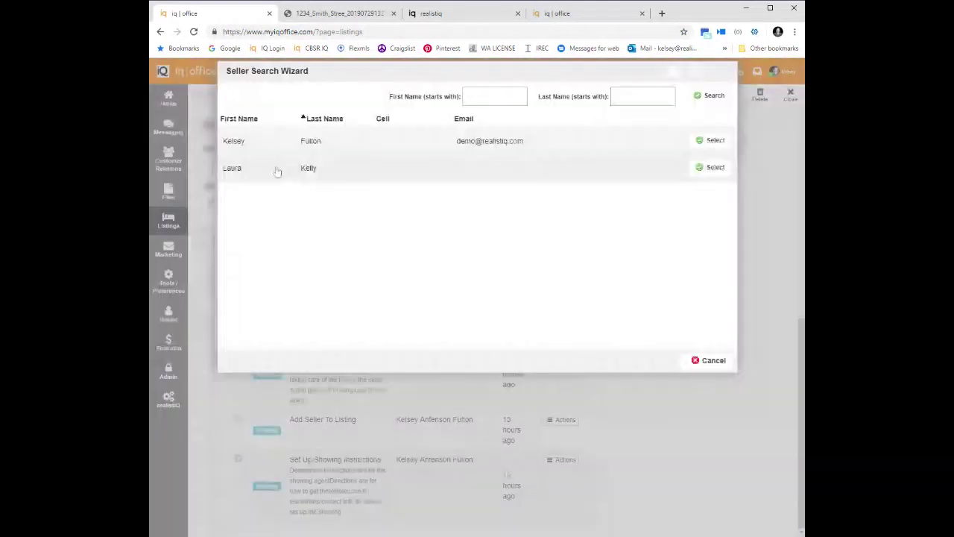
{"action": "left_click", "coordinate": [715, 167]}
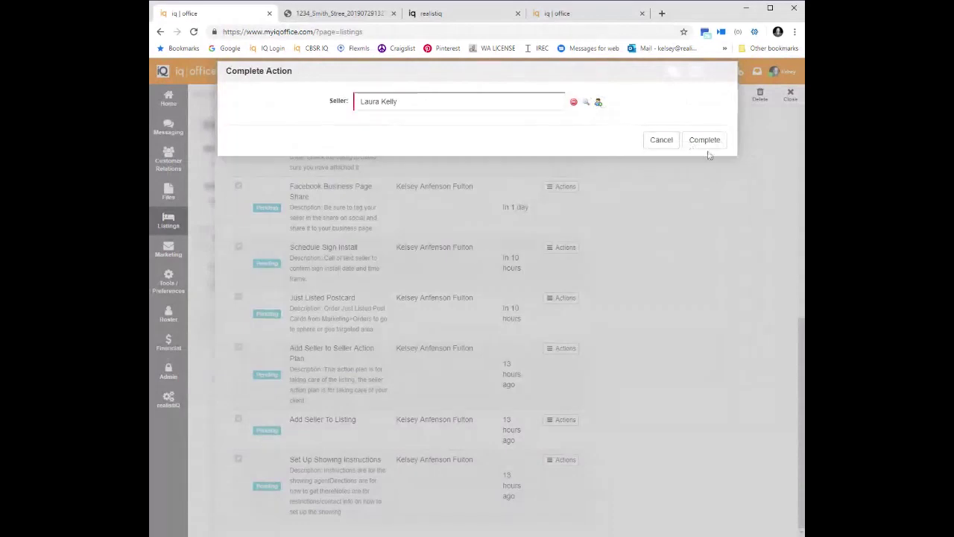
{"action": "left_click", "coordinate": [707, 143]}
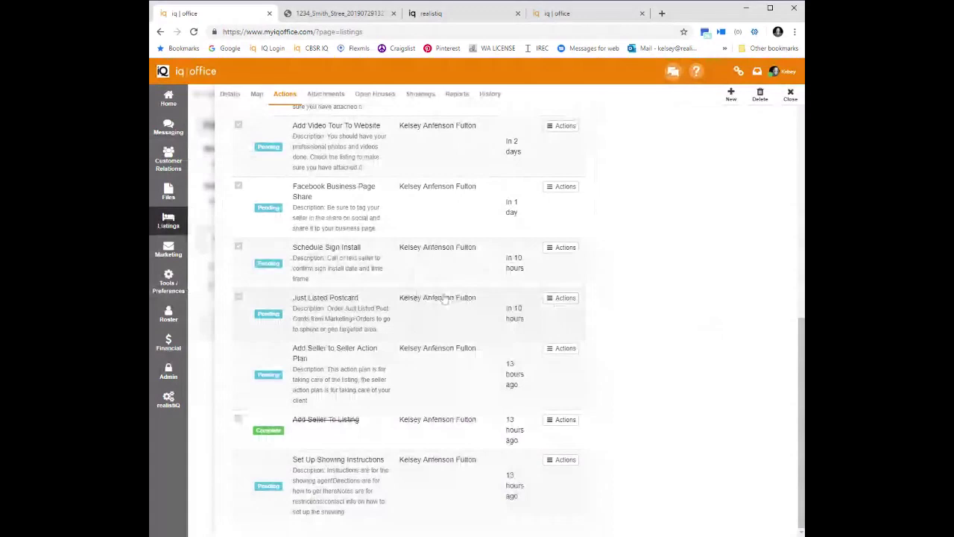
Open the order window for the Just Listed Postcard task
{"action": "left_click", "coordinate": [445, 299]}
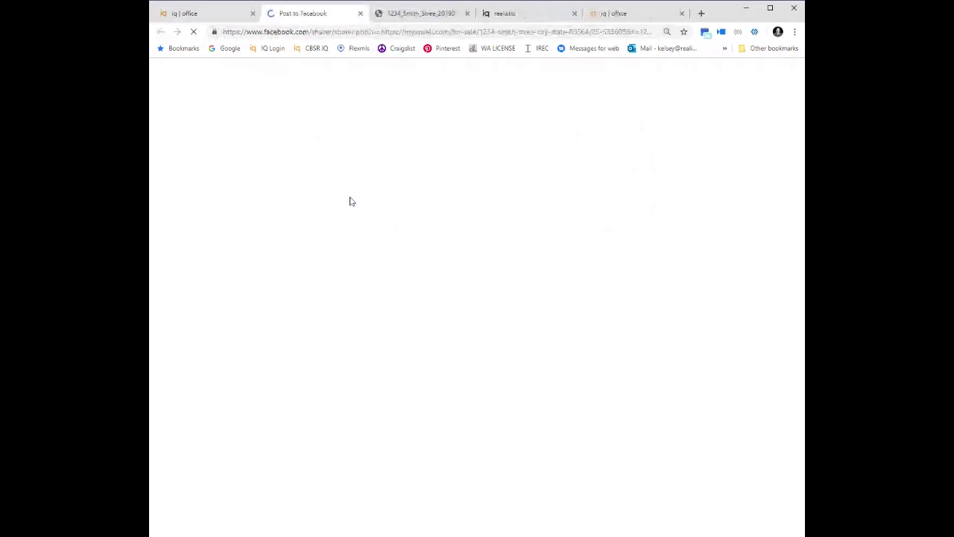
Switch back to the iQ Office tab showing the listing's task list
{"action": "key", "text": "ctrl+shift+Tab"}
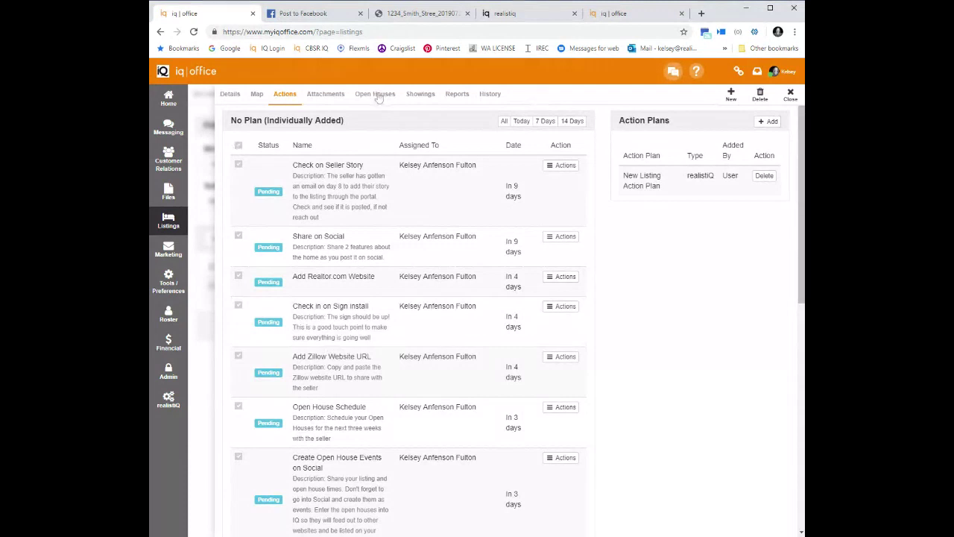
Show the listing's Details page with its info, contacts and two house photos
{"action": "left_click", "coordinate": [231, 97]}
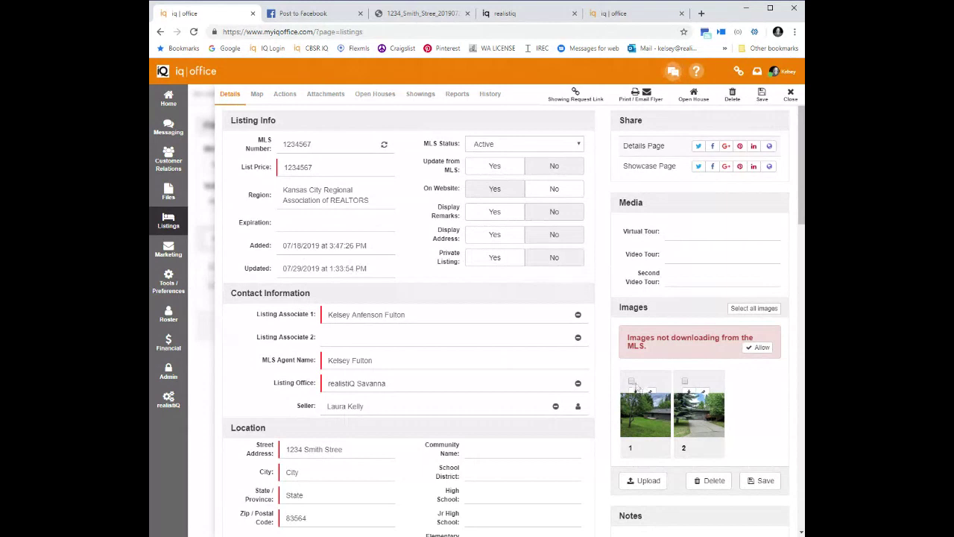
Select both house photos in the listing's Images panel
{"action": "left_click", "coordinate": [778, 313]}
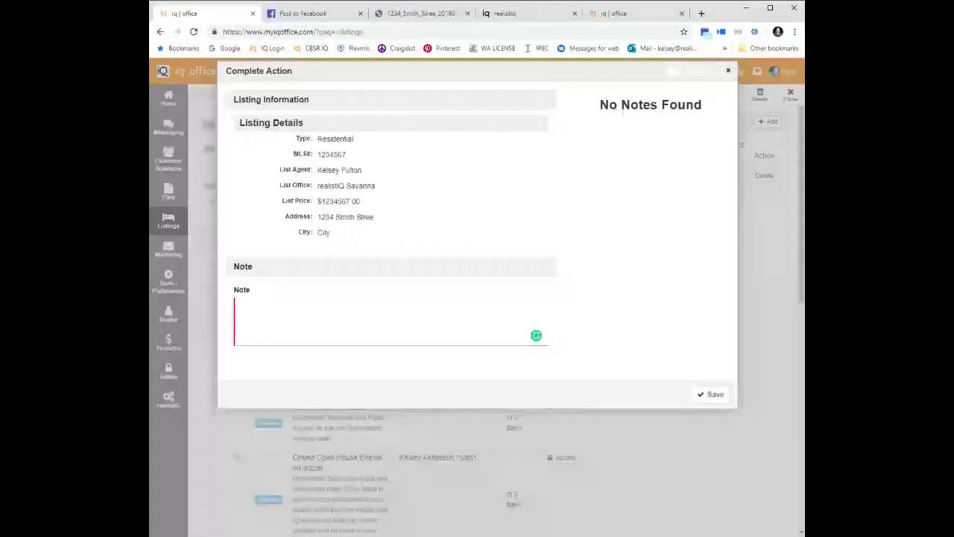
Enter the note 'Cherked on Seller story' in the Complete Action dialog
{"action": "type", "text": "Cher"}
{"action": "type", "text": "ked on Seller story"}
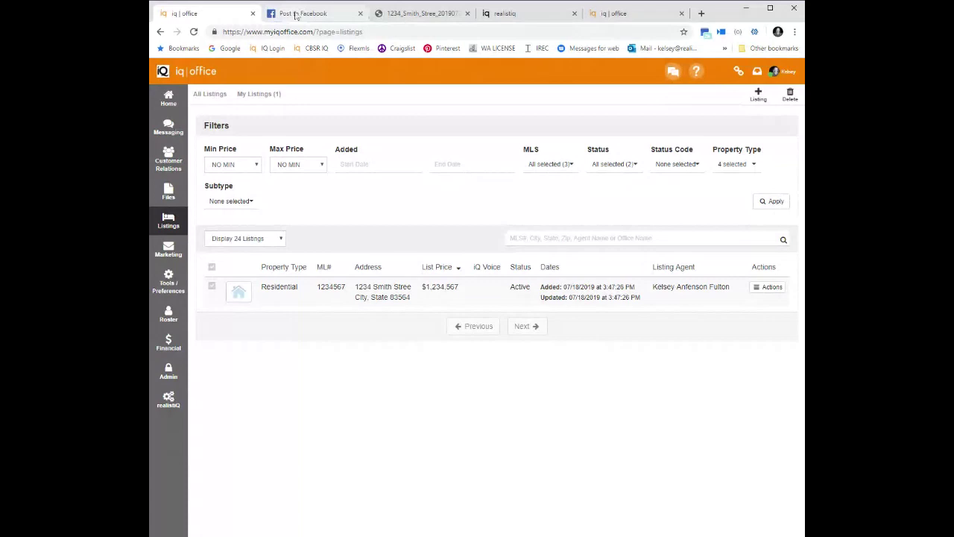
Open YouTube in a new tab and go to your own channel page
{"action": "left_click", "coordinate": [421, 13]}
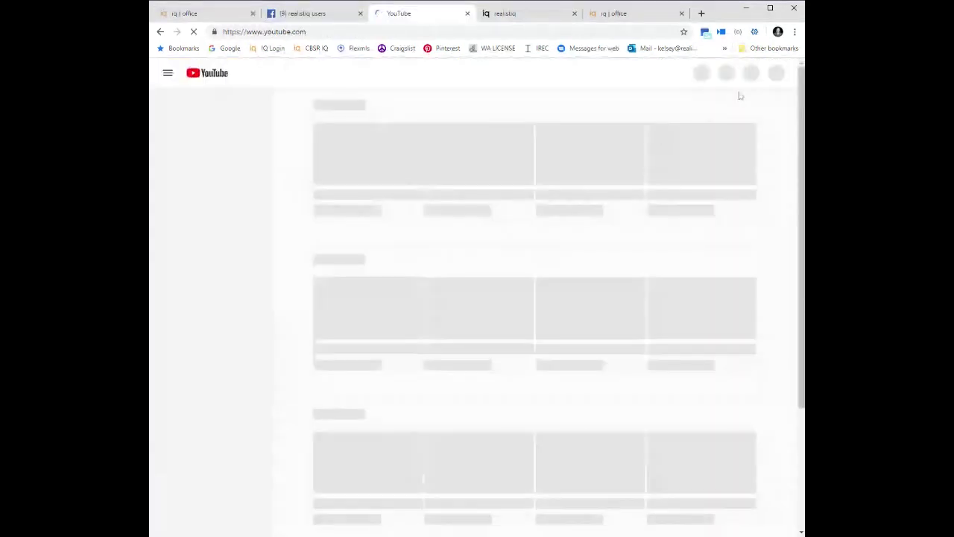
{"action": "left_click", "coordinate": [775, 74]}
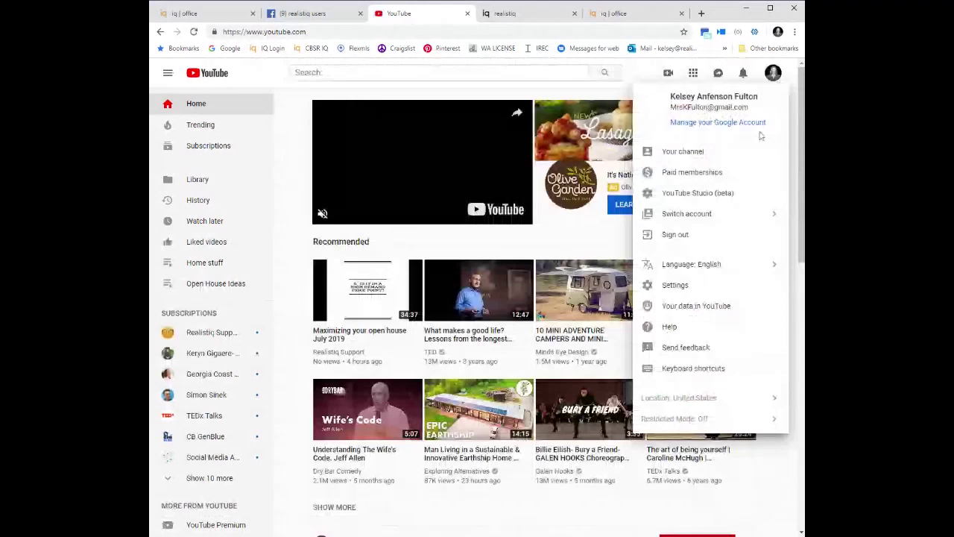
{"action": "left_click", "coordinate": [738, 152]}
{"action": "scroll", "coordinate": [724, 164], "scroll_direction": "down", "scroll_amount": 2}
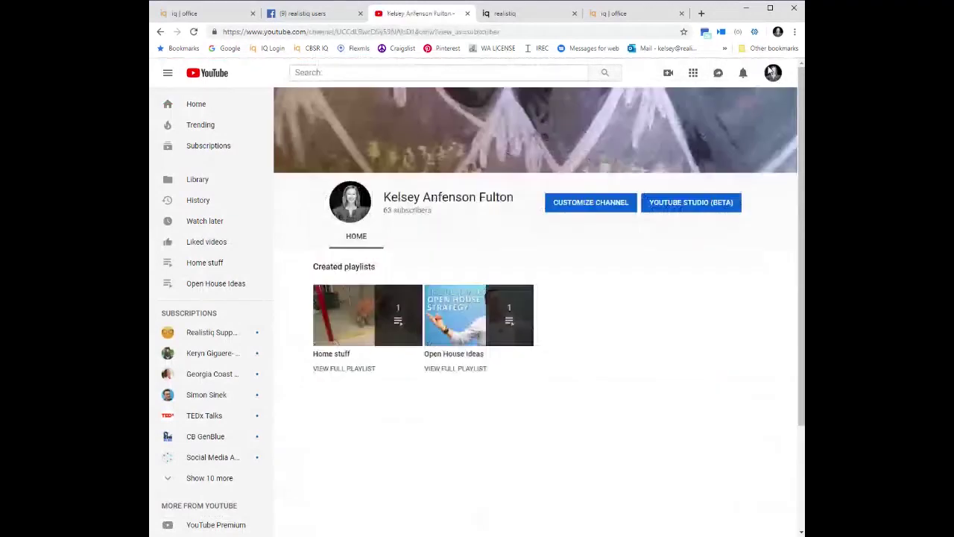
Switch to the Realistiq Support channel, select its address, and move to the Facebook group tab
{"action": "left_click", "coordinate": [772, 72]}
{"action": "left_click", "coordinate": [724, 214]}
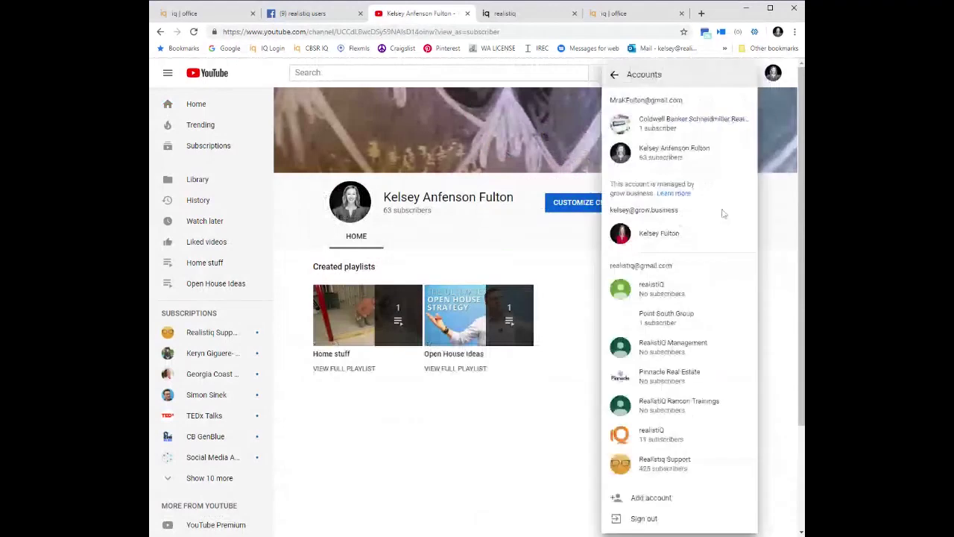
{"action": "left_click", "coordinate": [656, 463]}
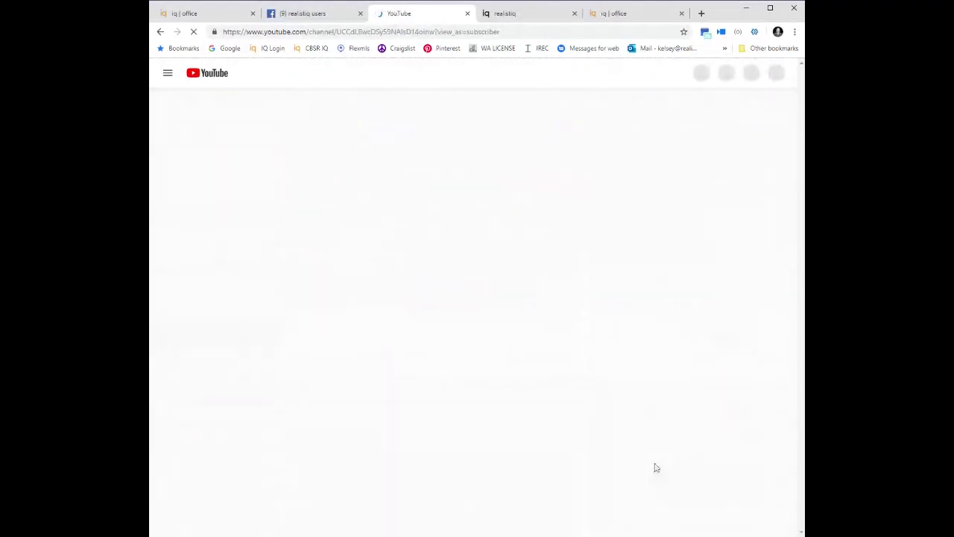
{"action": "left_click", "coordinate": [770, 77]}
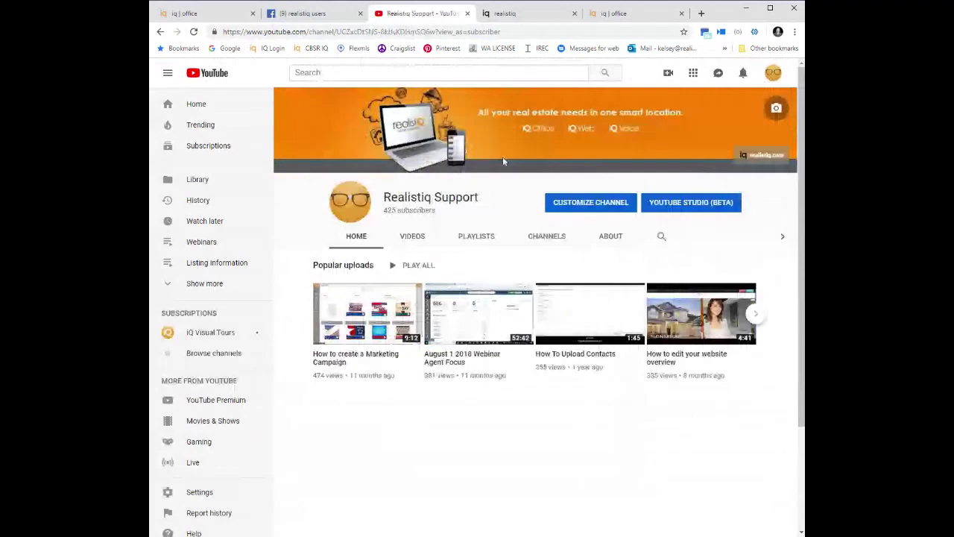
{"action": "key", "text": "ctrl+l"}
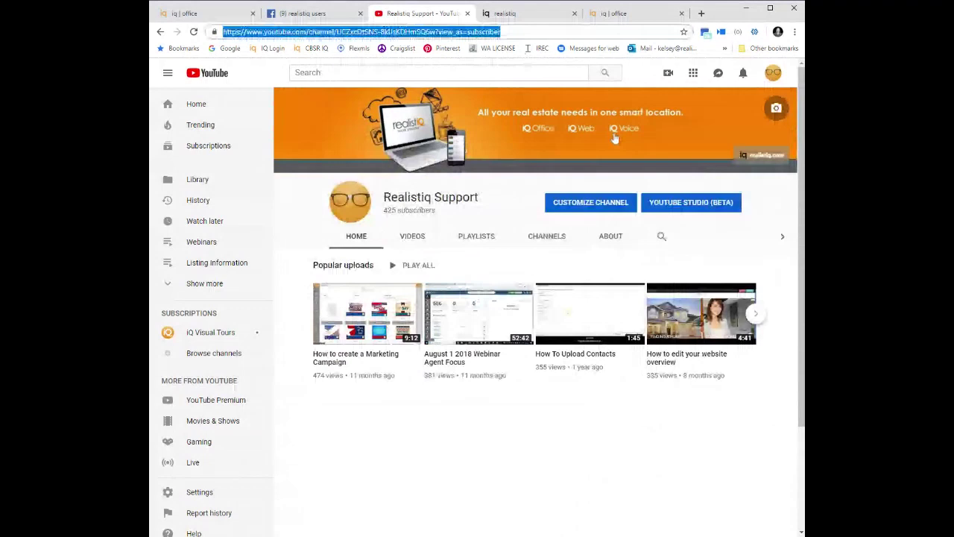
{"action": "key", "text": "ctrl+shift+Tab"}
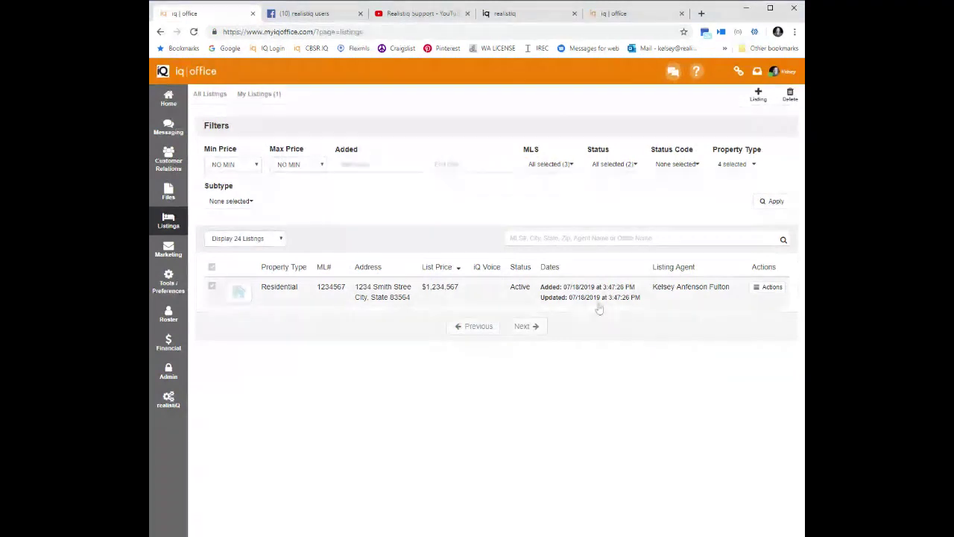
Delete the 1234 Smith Stree listing and confirm All Listings shows 0 properties
{"action": "left_click", "coordinate": [758, 291]}
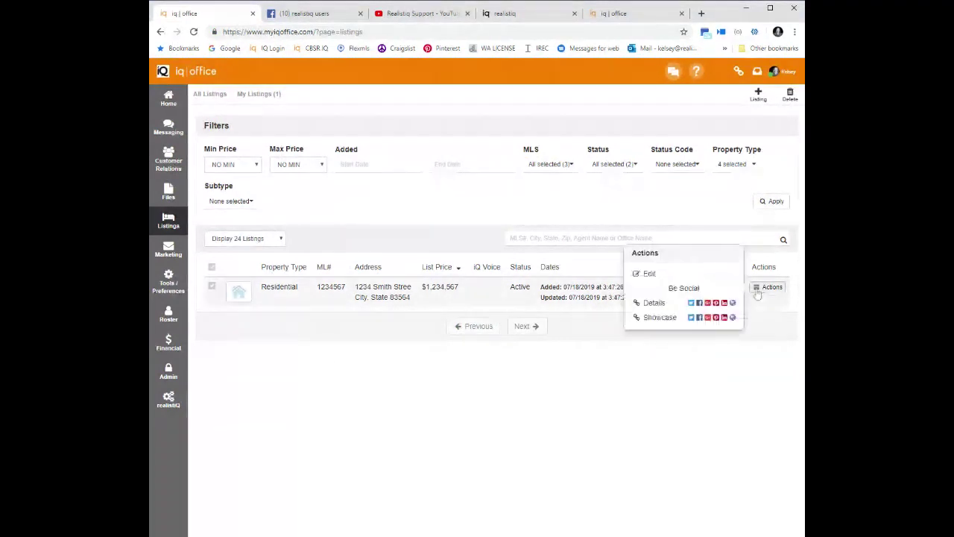
{"action": "left_click", "coordinate": [647, 276]}
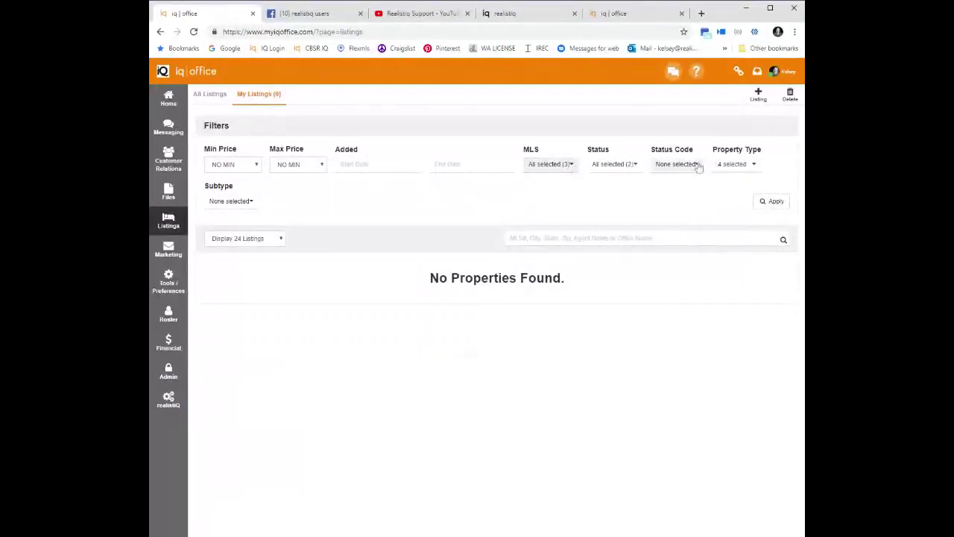
{"action": "left_click", "coordinate": [773, 201]}
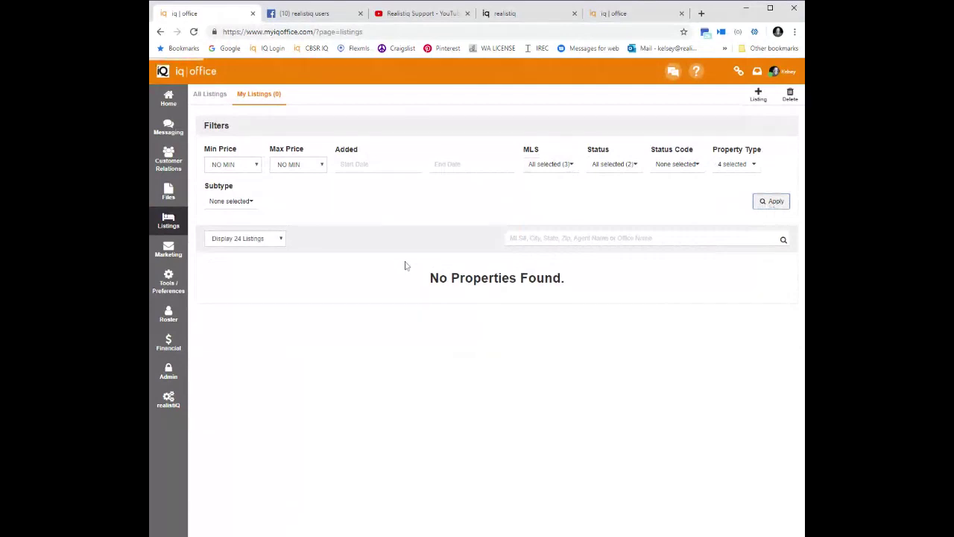
{"action": "left_click", "coordinate": [212, 95]}
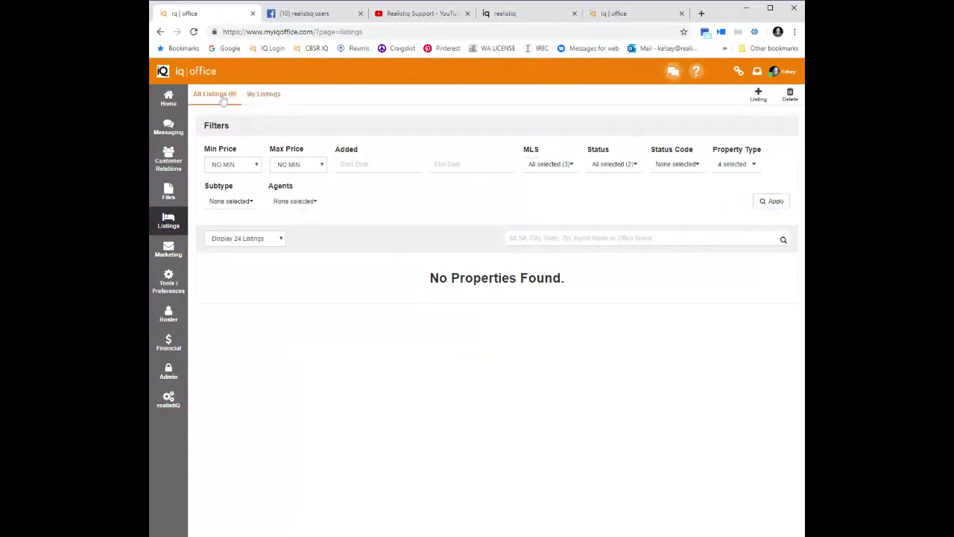